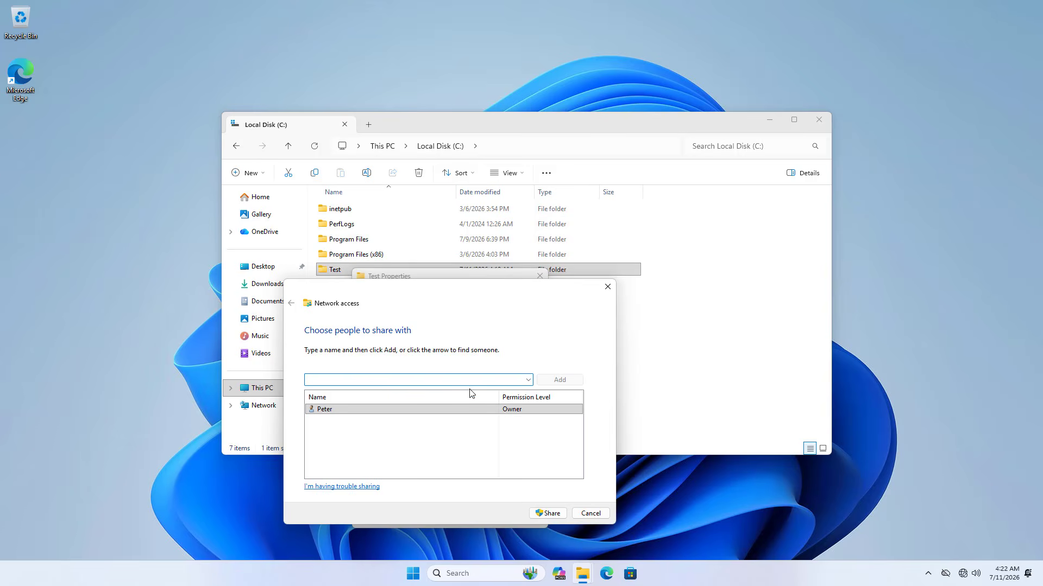
# Step: Share the Test folder with Everyone at the Read/Write permission level and finish the network access wizard
pyautogui.click(529, 381)
pyautogui.click(482, 409)
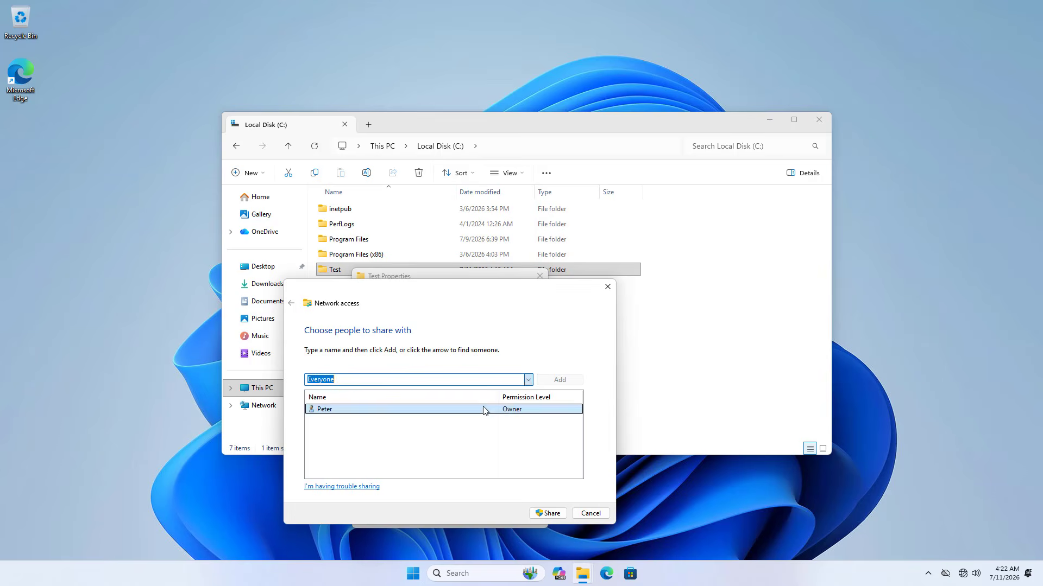
pyautogui.click(560, 380)
pyautogui.click(517, 409)
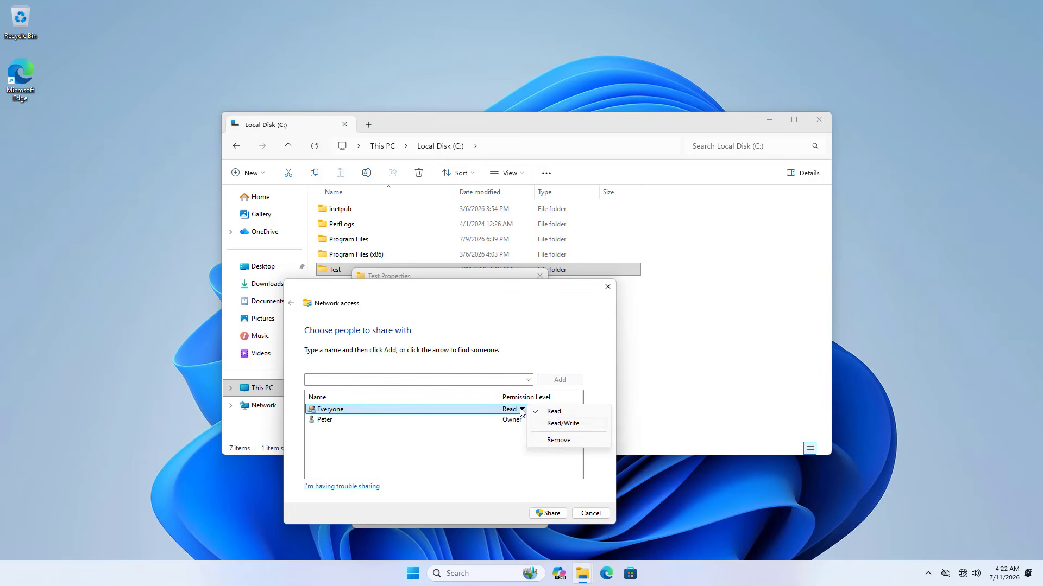
pyautogui.click(548, 424)
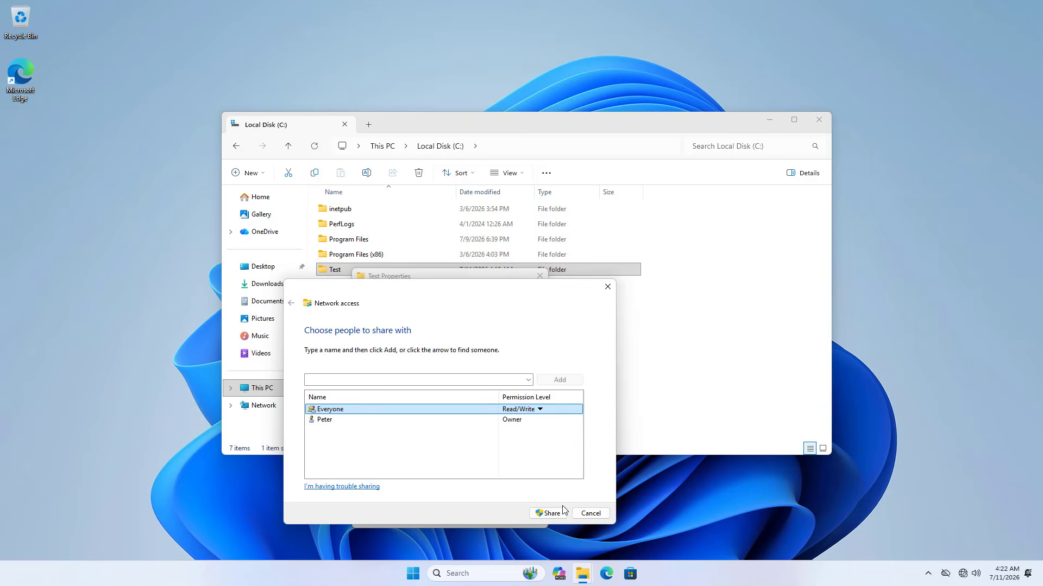
pyautogui.click(562, 513)
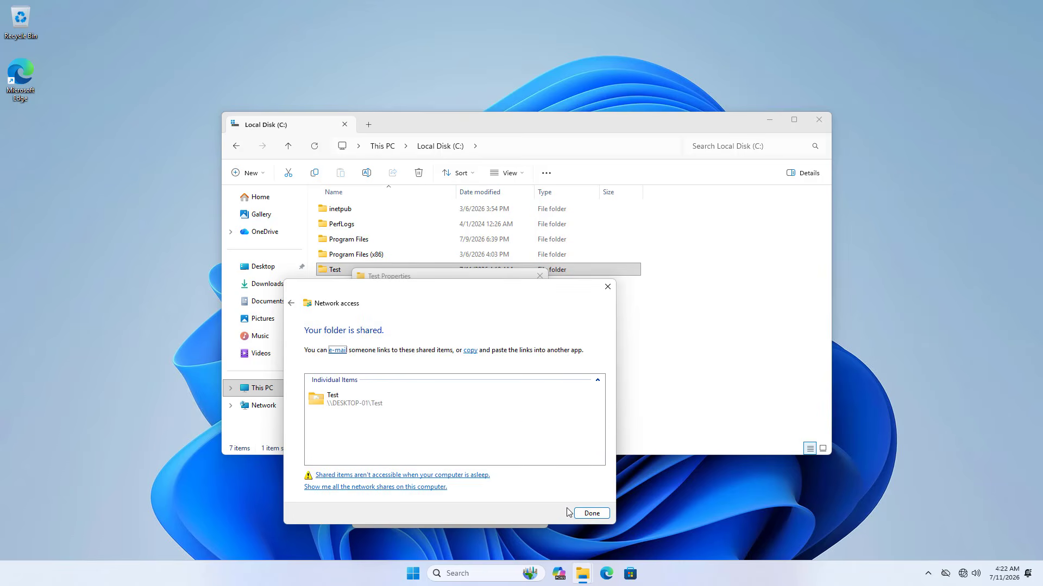
pyautogui.click(581, 514)
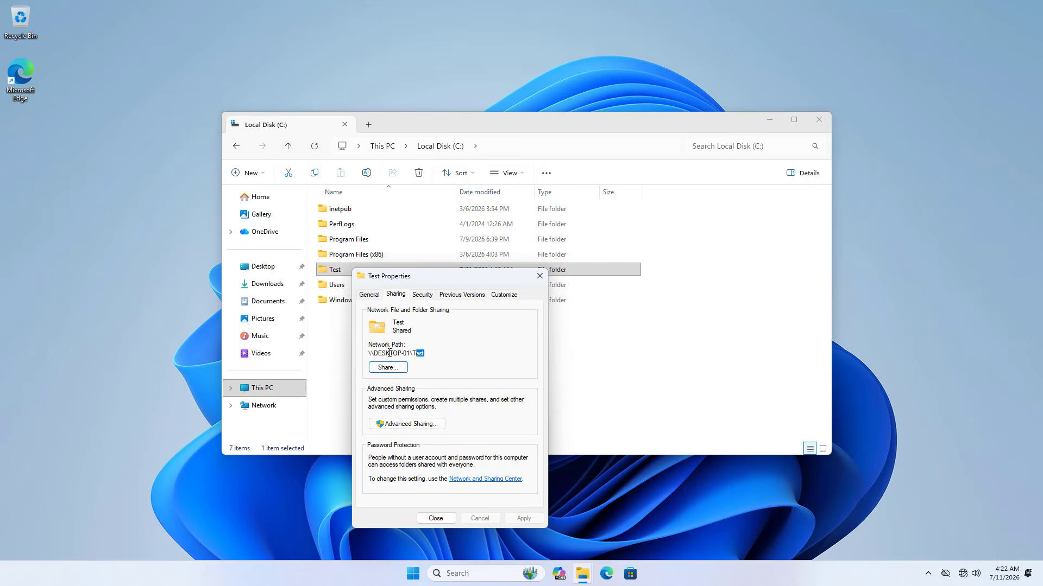
# Step: Highlight the Test folder's network path, then close its properties and the Local Disk (C:) window
pyautogui.moveTo(390, 354); pyautogui.dragTo(359, 356)
pyautogui.click(436, 518)
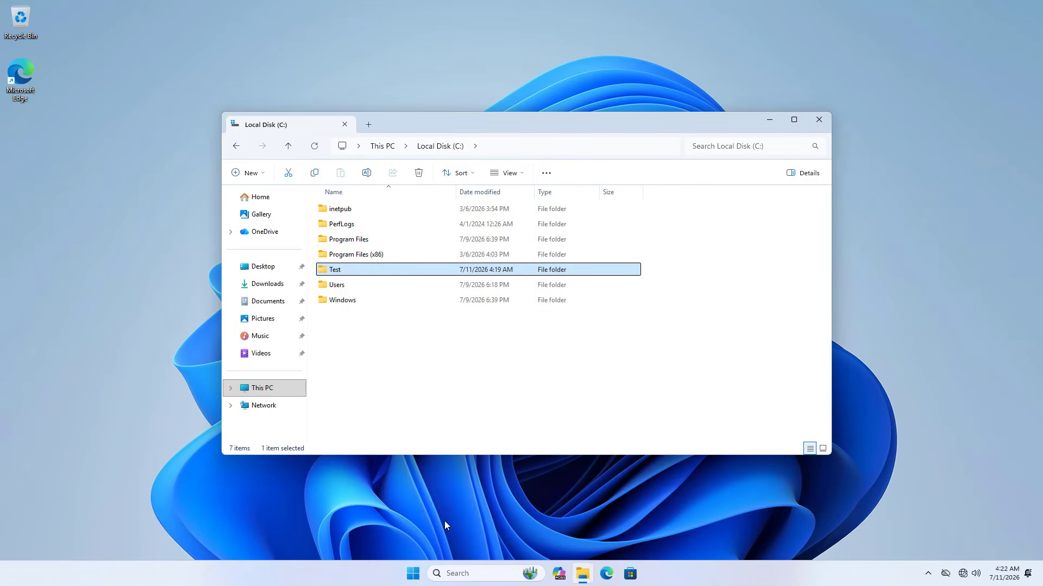
pyautogui.click(819, 119)
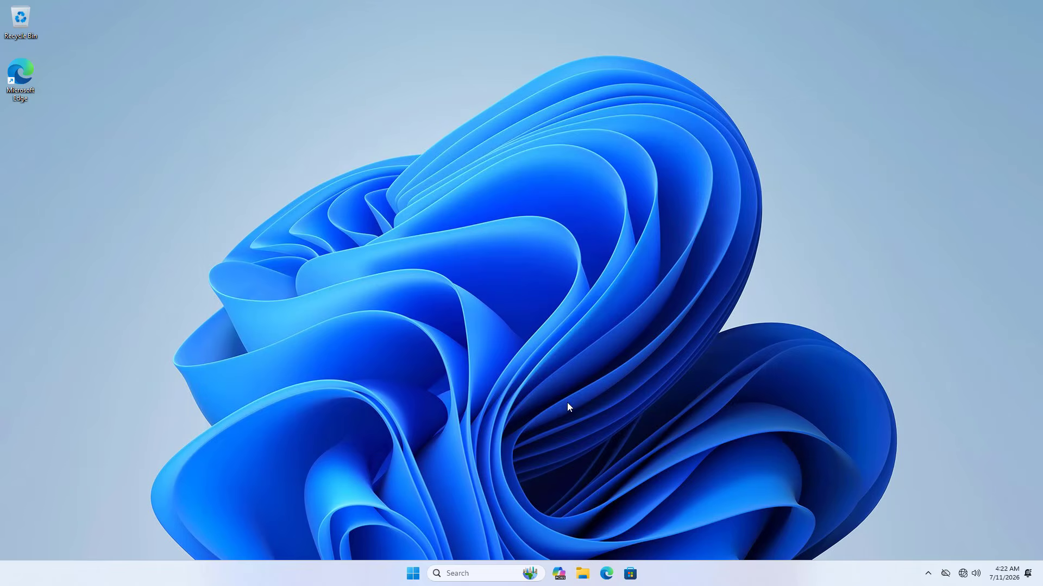
# Step: Open the Network Connections window by running ncpa.cpl
pyautogui.click(464, 573)
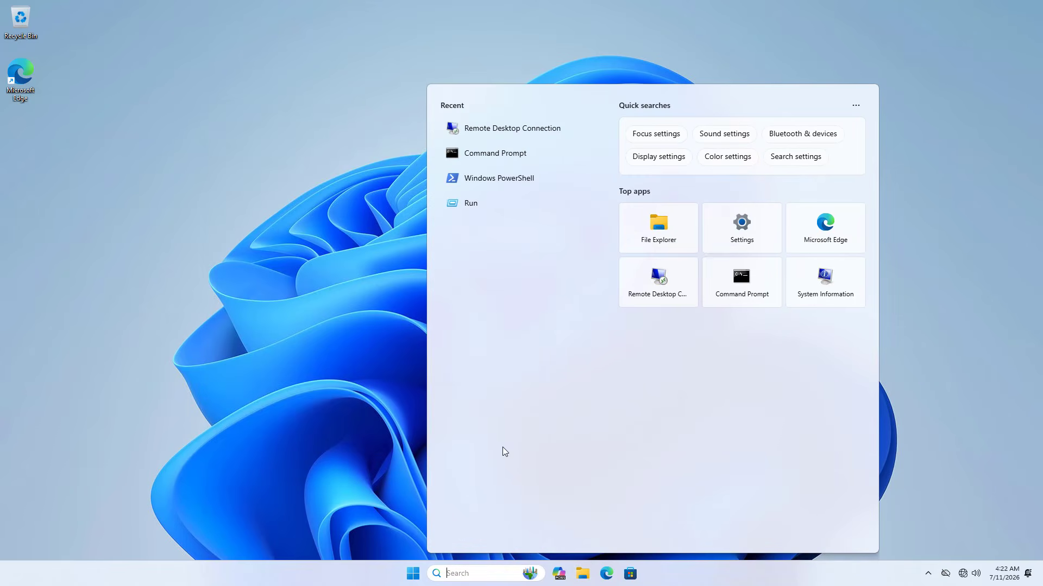
pyautogui.write('ncpa')
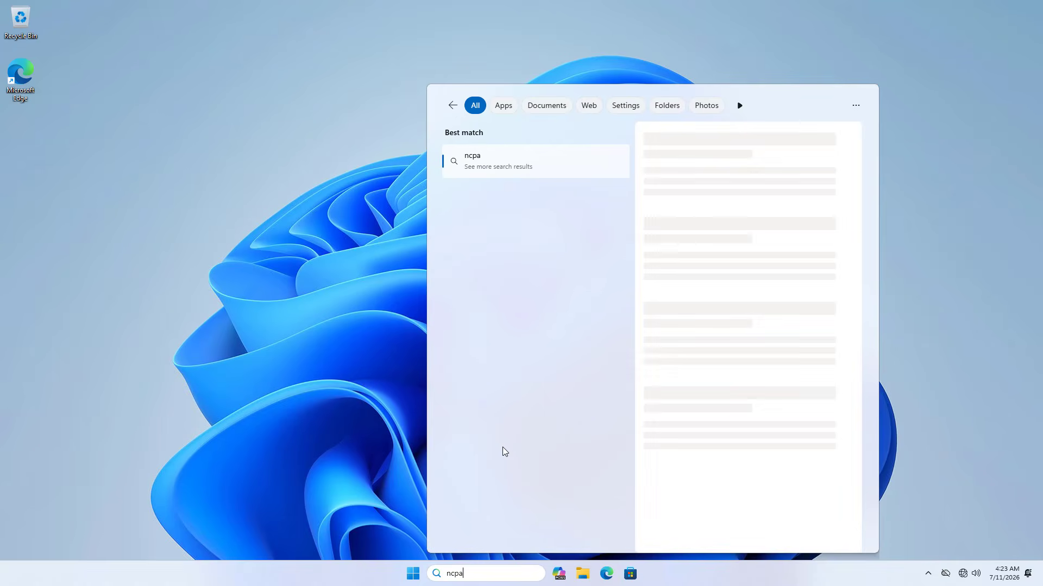
pyautogui.write('.cpl')
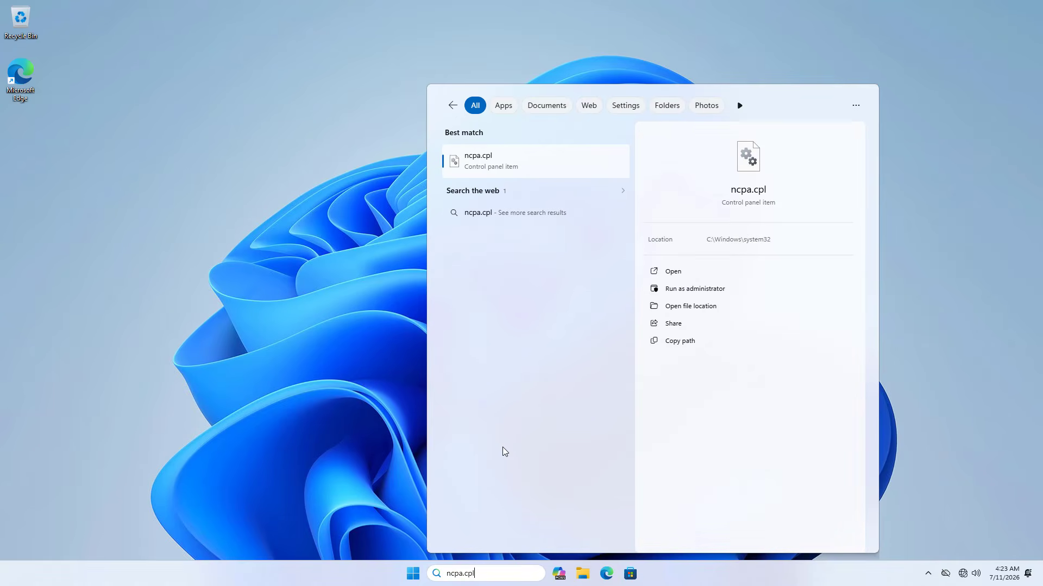
pyautogui.press('Return')
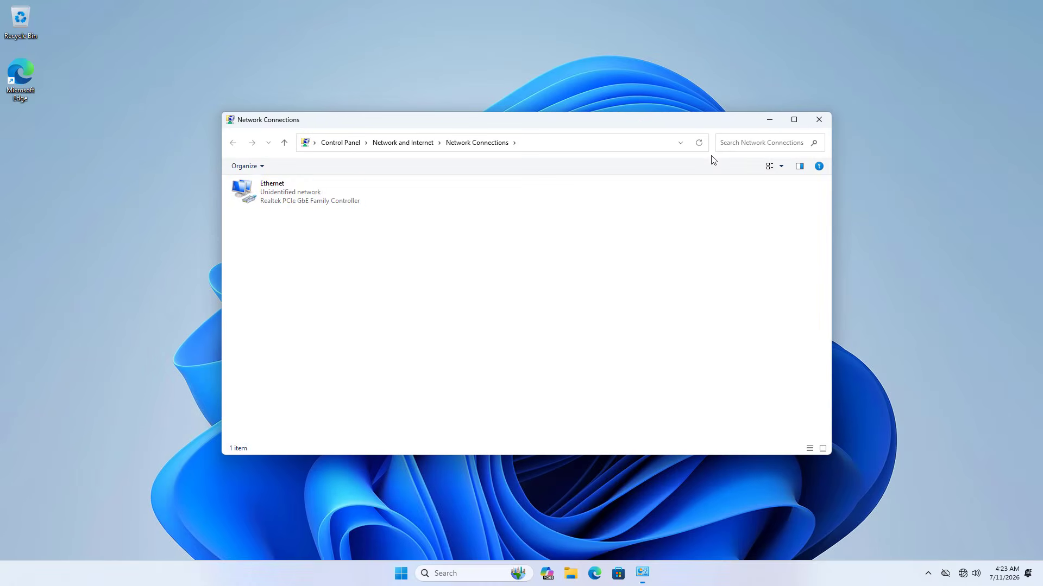
# Step: Assign the Ethernet adapter the static IPv4 address 192.168.1.100 with subnet mask 255.255.255.0
pyautogui.click(282, 190)
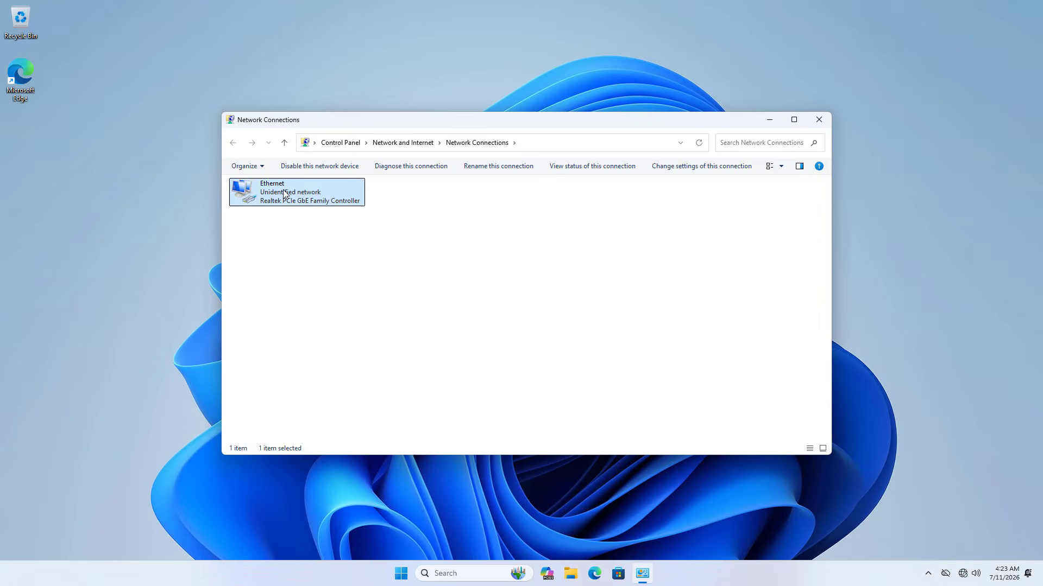
pyautogui.rightClick(282, 190)
pyautogui.click(321, 301)
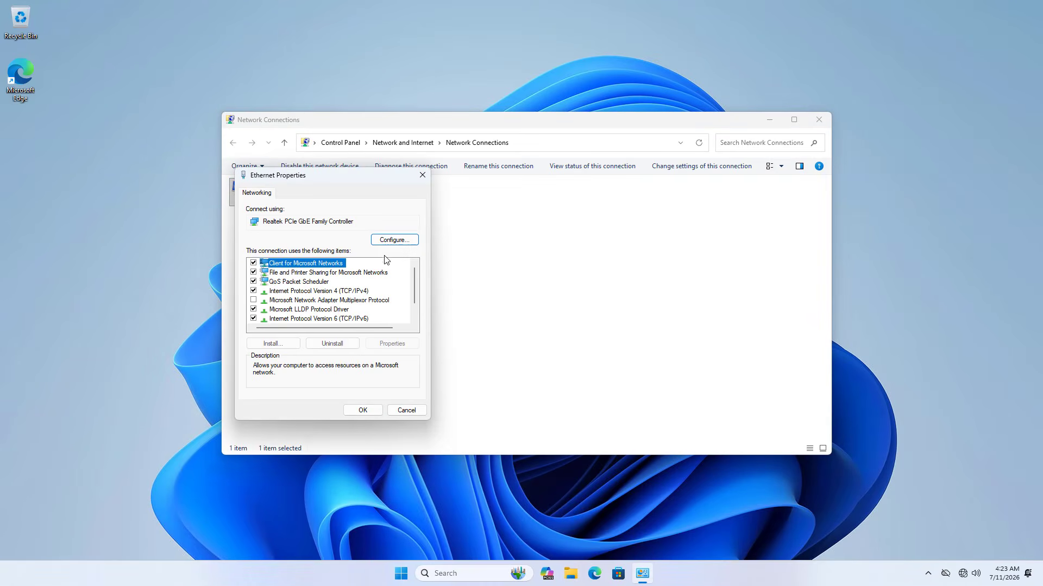
pyautogui.doubleClick(350, 291)
pyautogui.moveTo(383, 224); pyautogui.dragTo(590, 179)
pyautogui.click(520, 258)
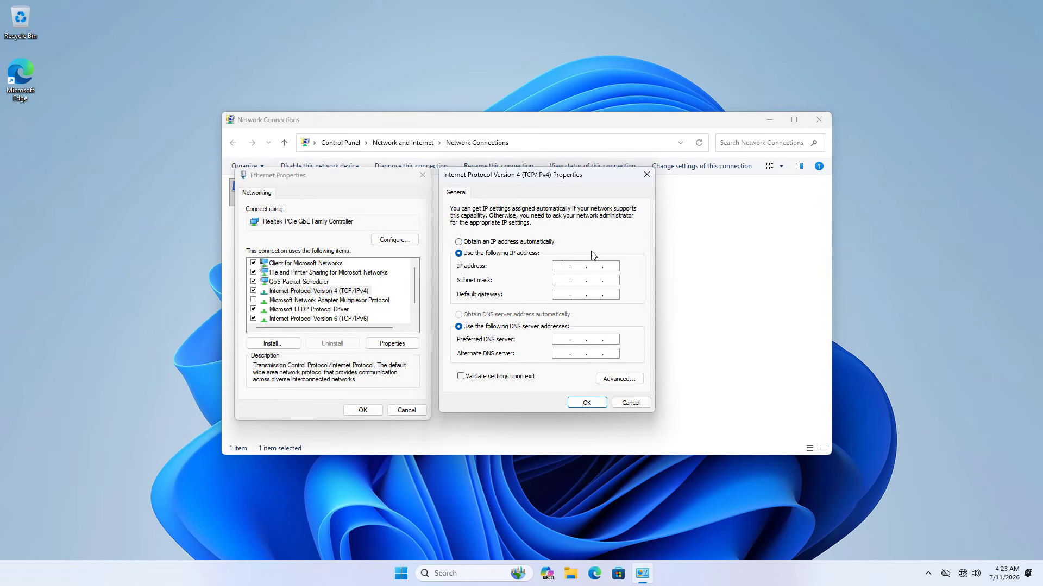
pyautogui.write('192.168.1.')
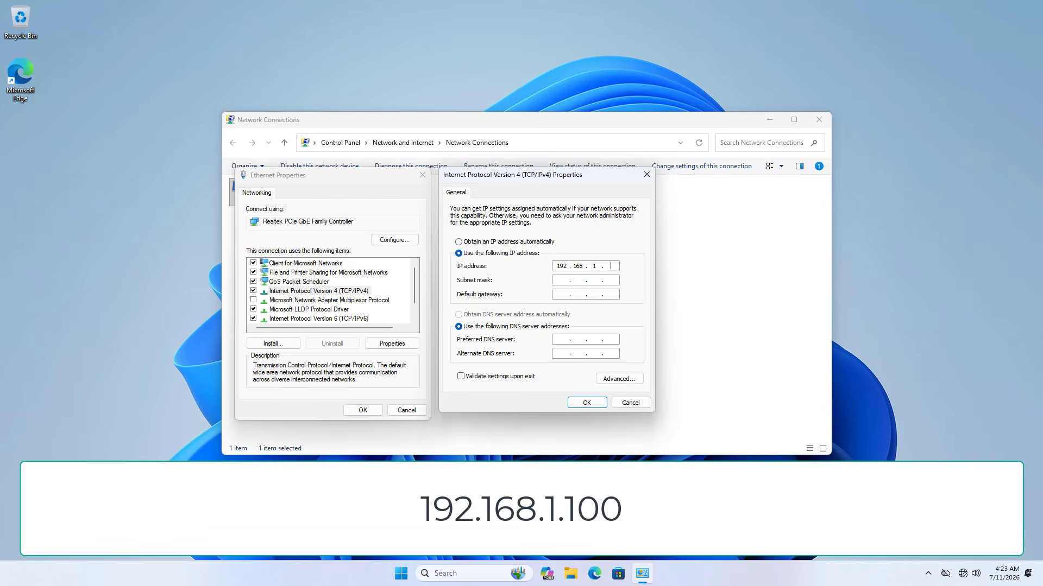
pyautogui.write('100')
pyautogui.press('Tab')
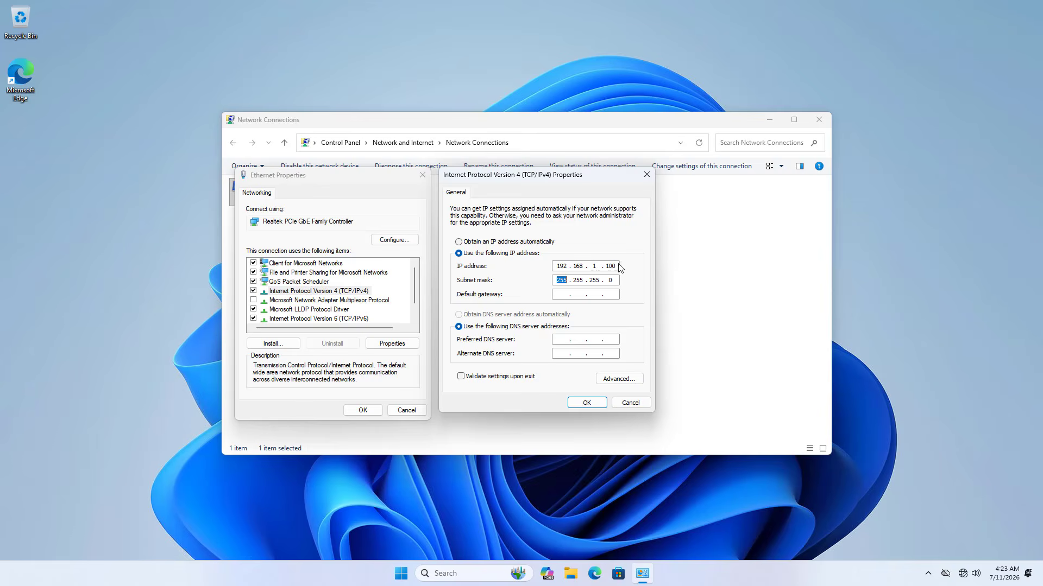
pyautogui.click(596, 401)
# Step: Disable Internet Protocol Version 6 on the Ethernet adapter, apply the adapter settings and close Network Connections
pyautogui.click(347, 319)
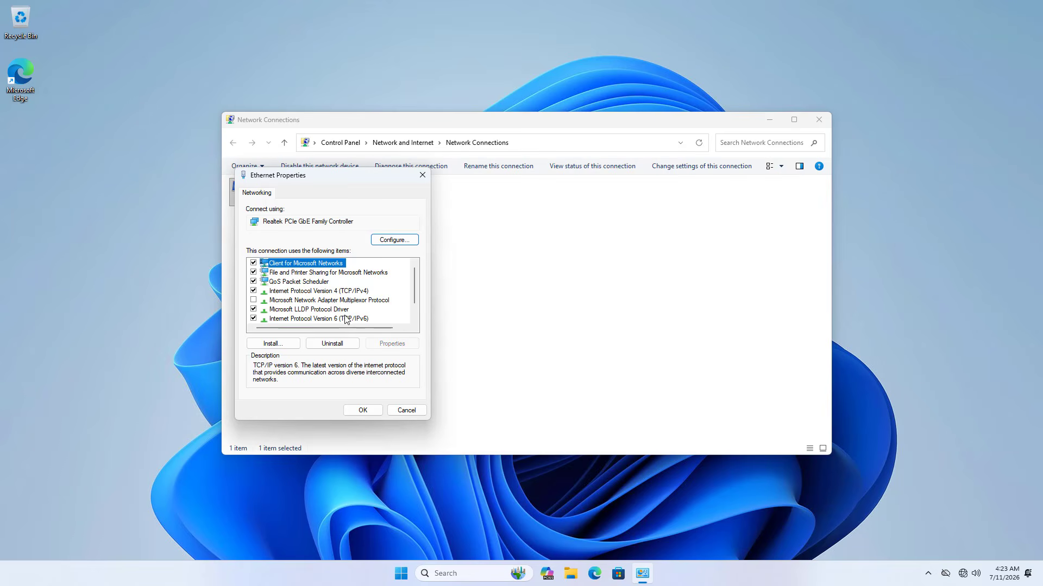
pyautogui.click(253, 319)
pyautogui.click(368, 411)
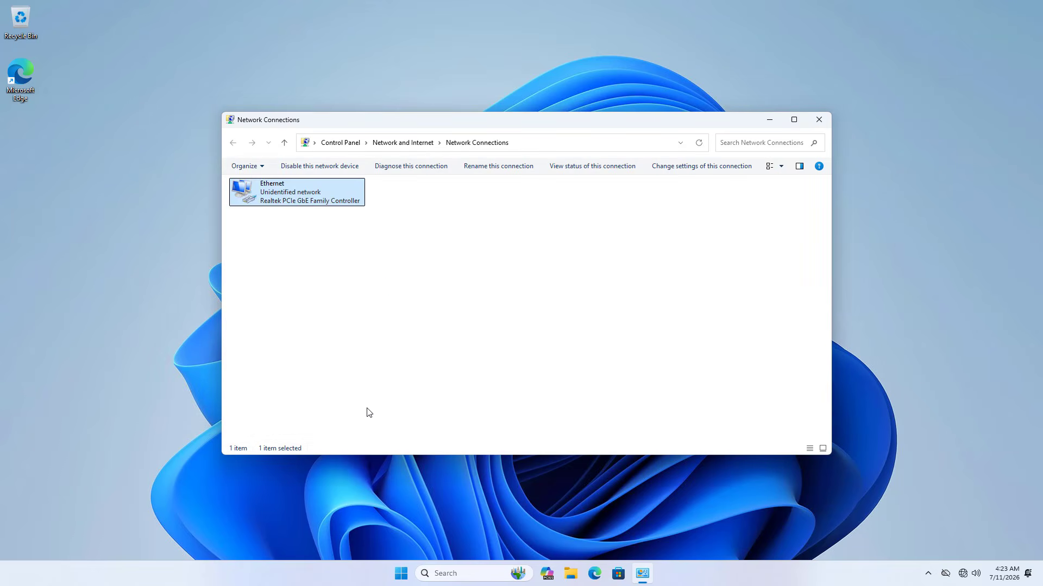
pyautogui.click(819, 120)
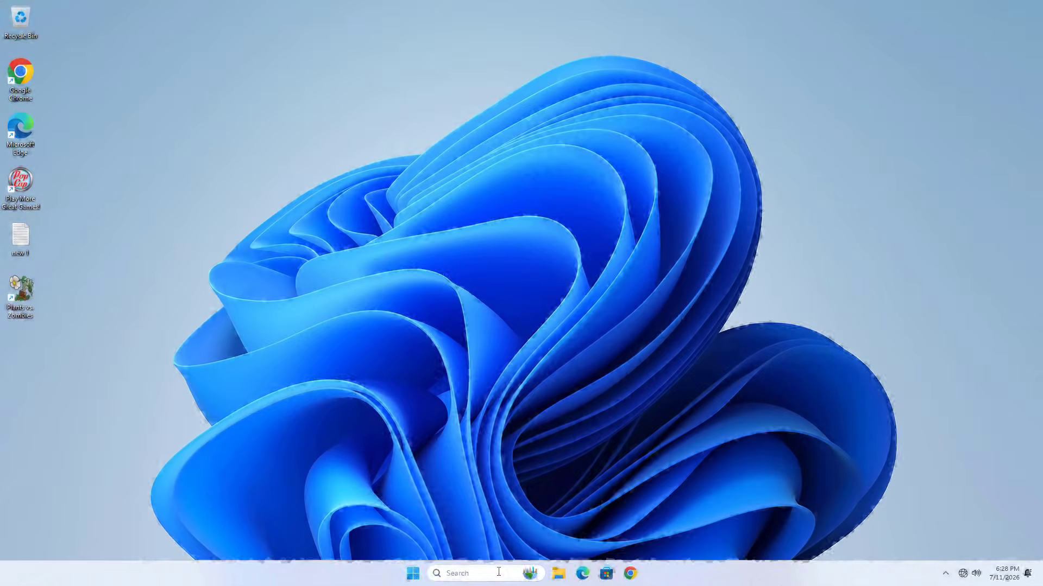
# Step: Open the Network Connections window on the second computer by running ncpa.cpl
pyautogui.press('super')
pyautogui.write('ncpac')
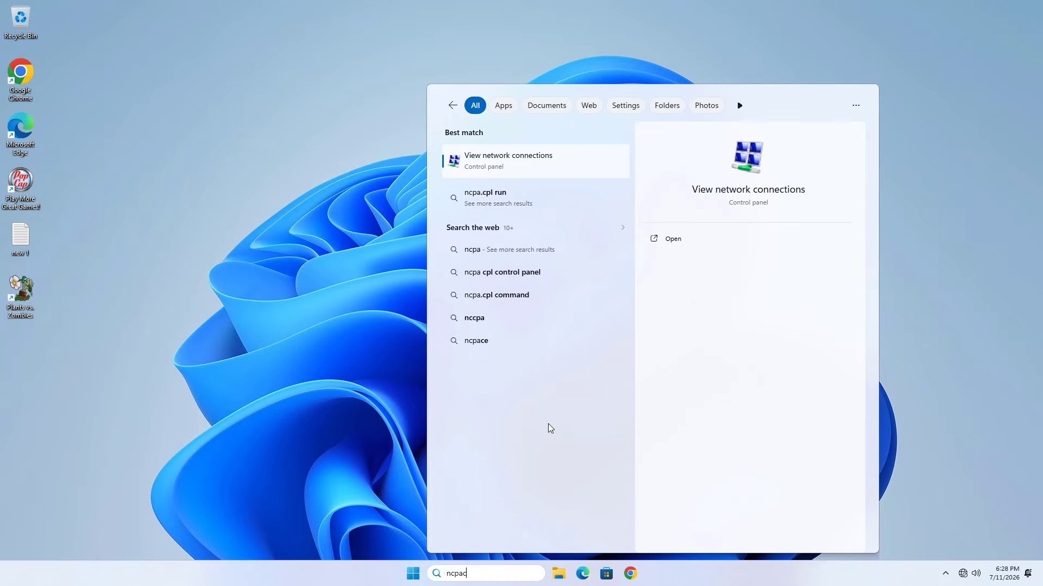
pyautogui.press('BackSpace')
pyautogui.write('.cpl')
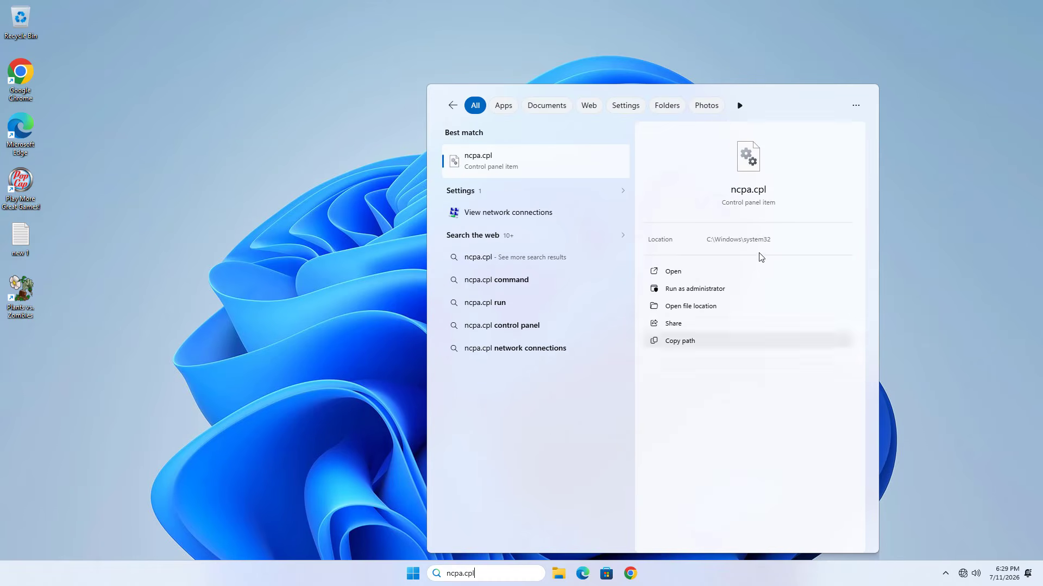
pyautogui.press('Return')
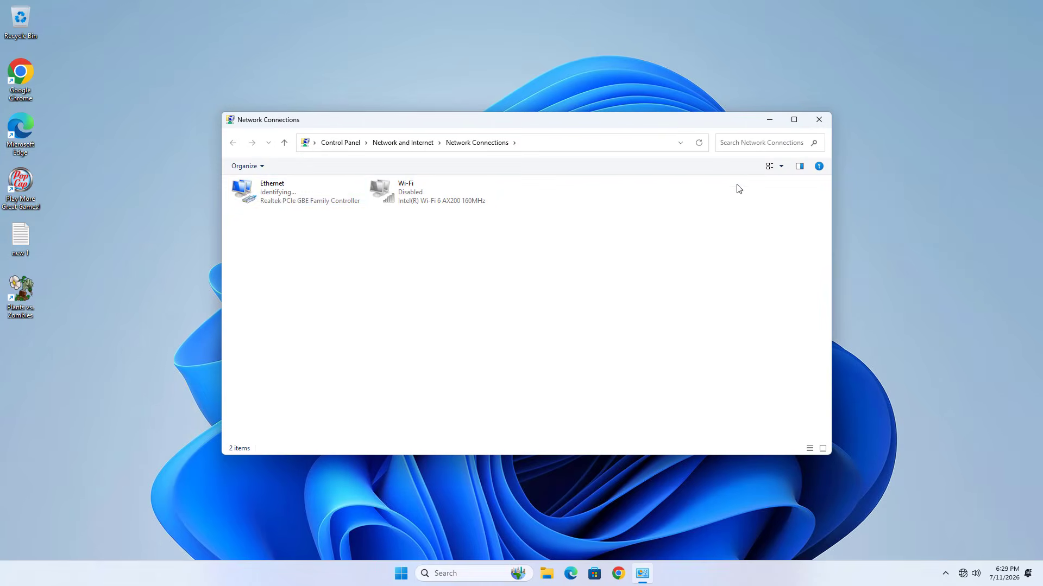
# Step: Assign the second computer's Ethernet adapter the static IPv4 address 192.168.1.200 with subnet mask 255.255.255.0, and close Network Connections
pyautogui.click(285, 200)
pyautogui.rightClick(294, 199)
pyautogui.click(332, 304)
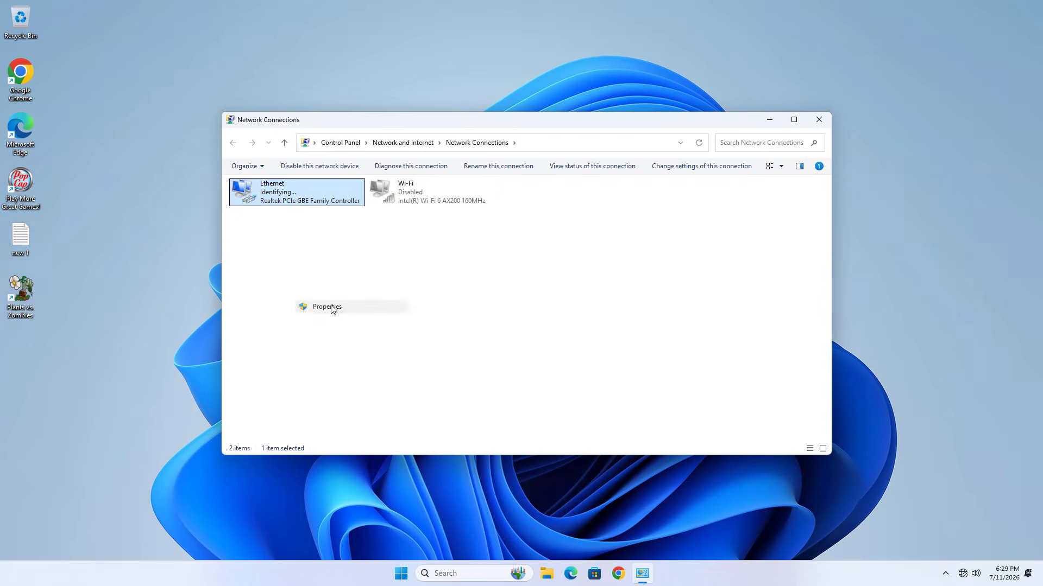
pyautogui.doubleClick(347, 291)
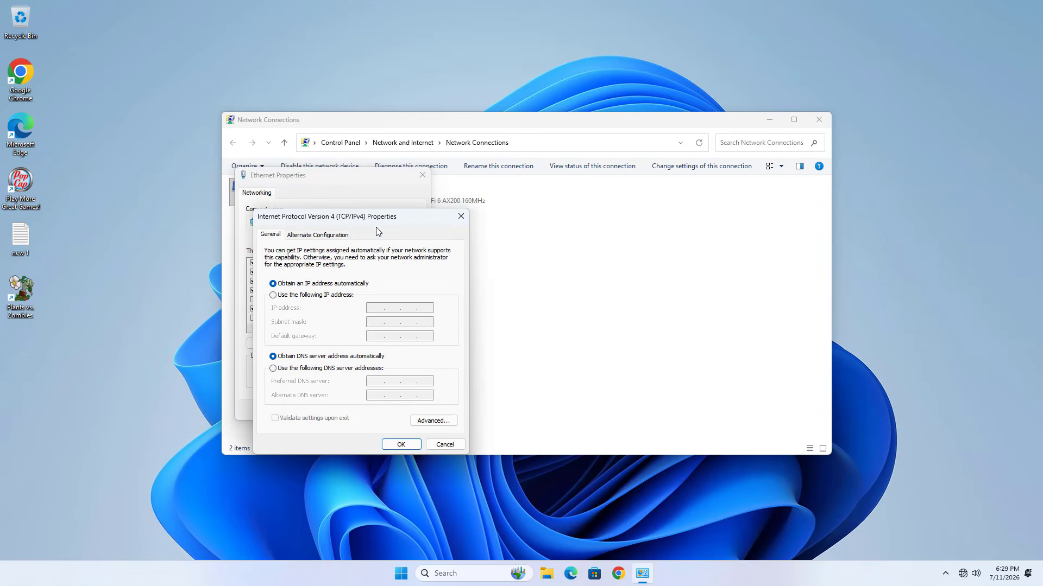
pyautogui.moveTo(375, 221); pyautogui.dragTo(556, 180)
pyautogui.click(500, 252)
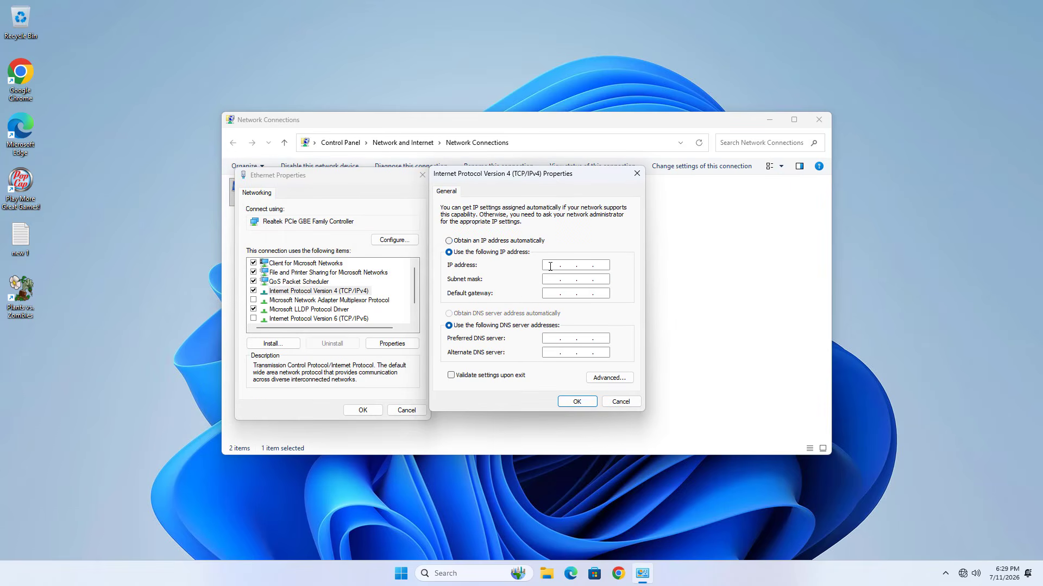
pyautogui.write('192 . 168 . 1 . 200')
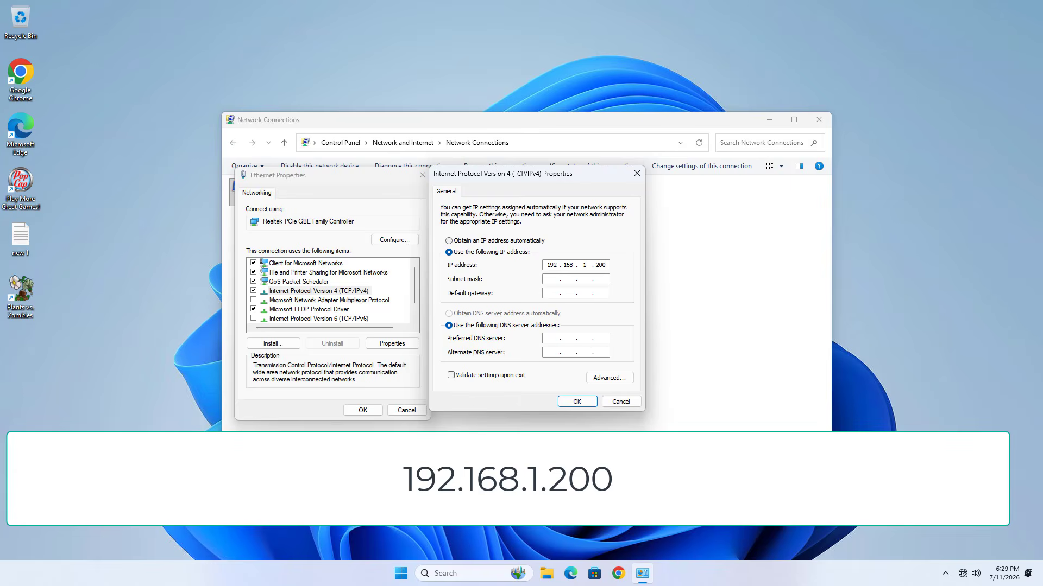
pyautogui.press('Tab')
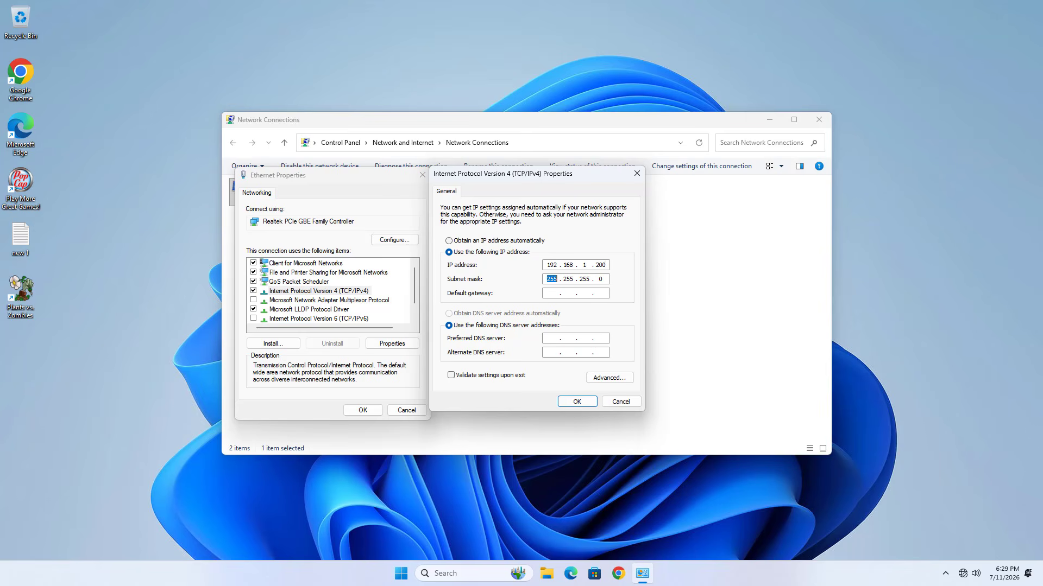
pyautogui.doubleClick(601, 266)
pyautogui.click(577, 402)
pyautogui.click(362, 410)
pyautogui.click(818, 119)
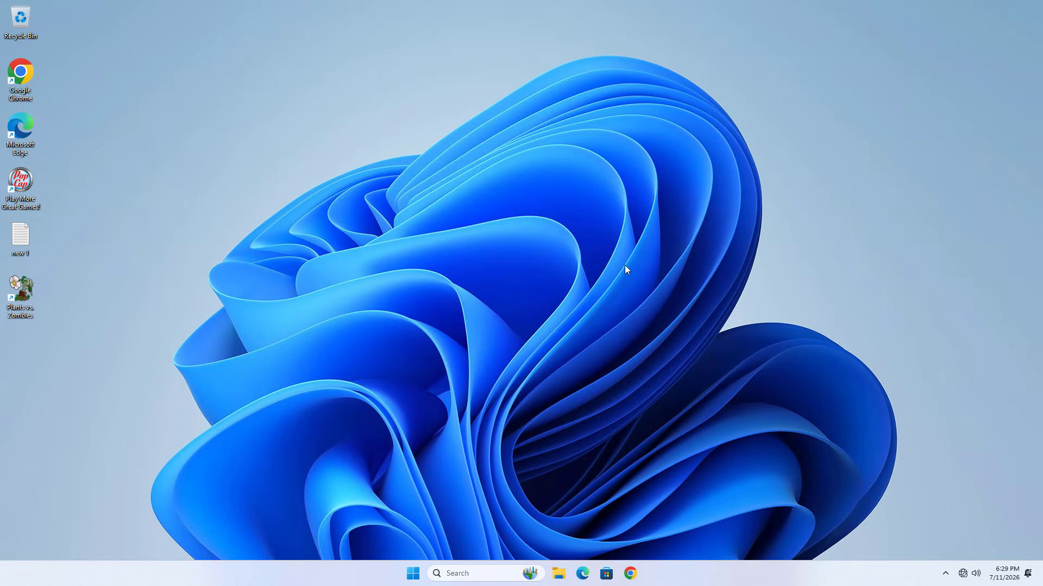
# Step: Open the Network location in File Explorer and turn on network discovery and file sharing for all public networks
pyautogui.click(559, 573)
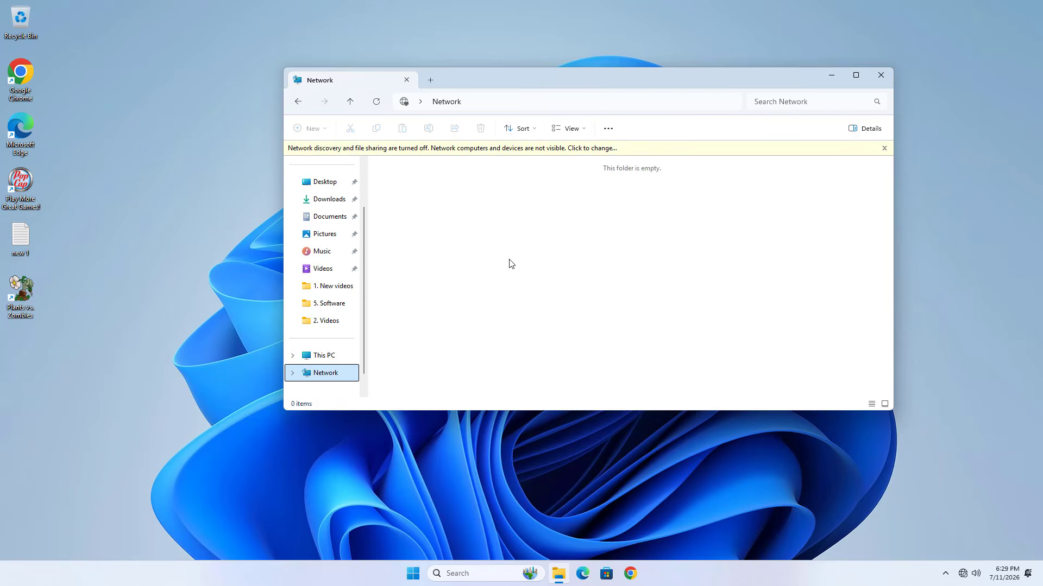
pyautogui.click(438, 150)
pyautogui.click(467, 161)
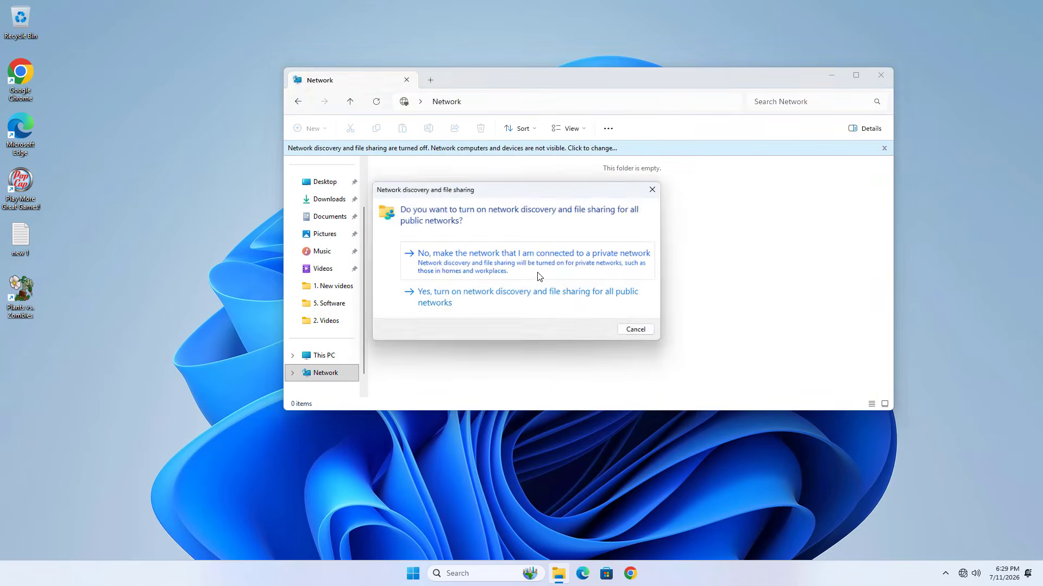
pyautogui.click(444, 307)
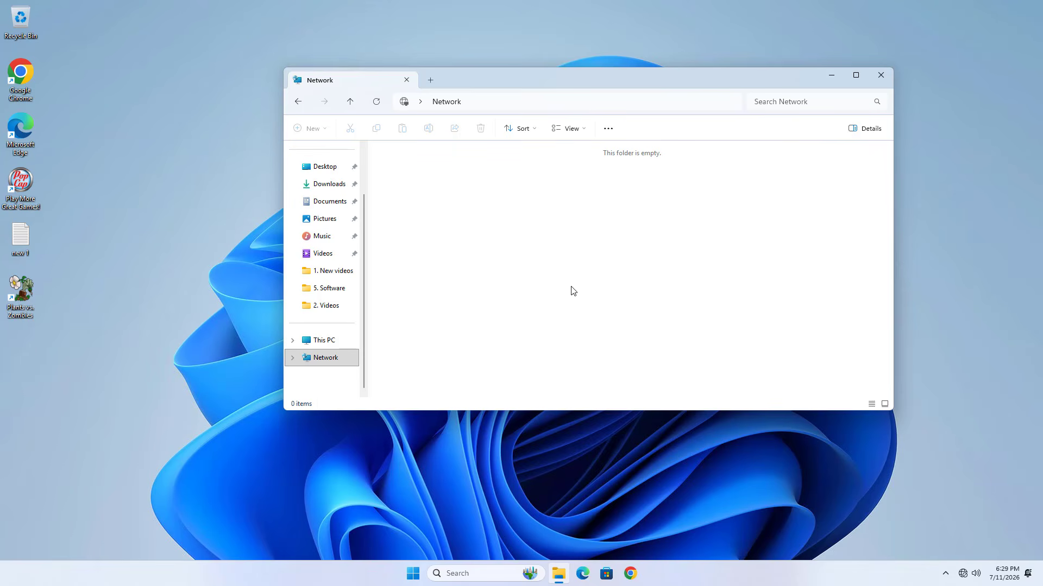
# Step: Start a Remote Desktop connection to desktop-01 and submit the account password
pyautogui.click(482, 573)
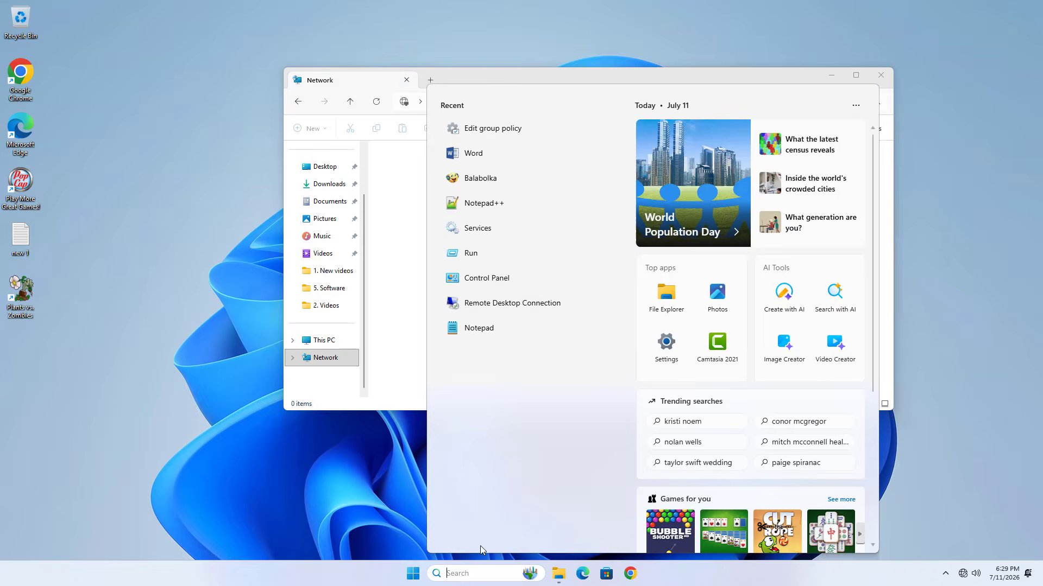
pyautogui.click(498, 301)
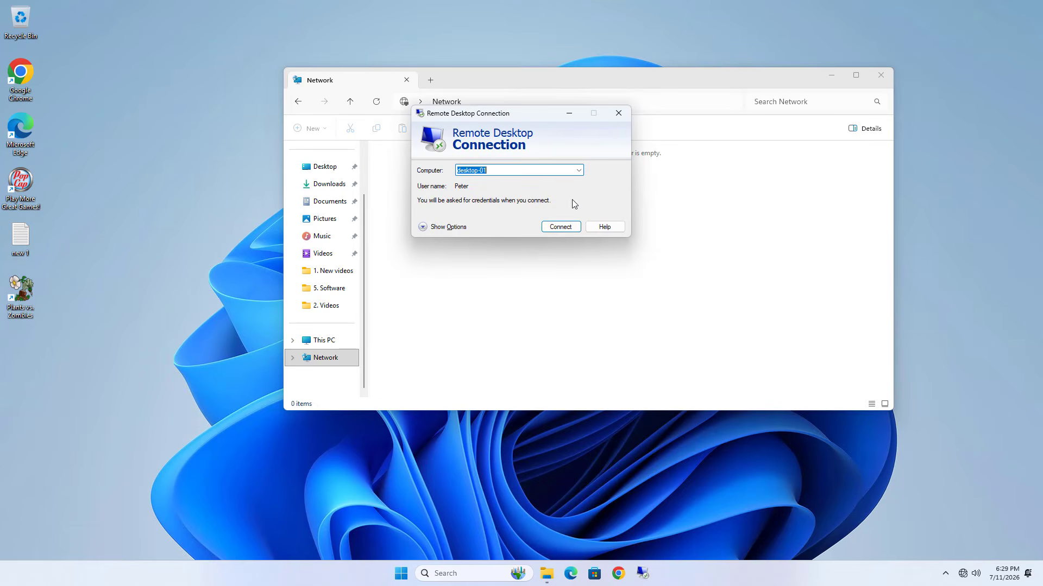
pyautogui.click(560, 227)
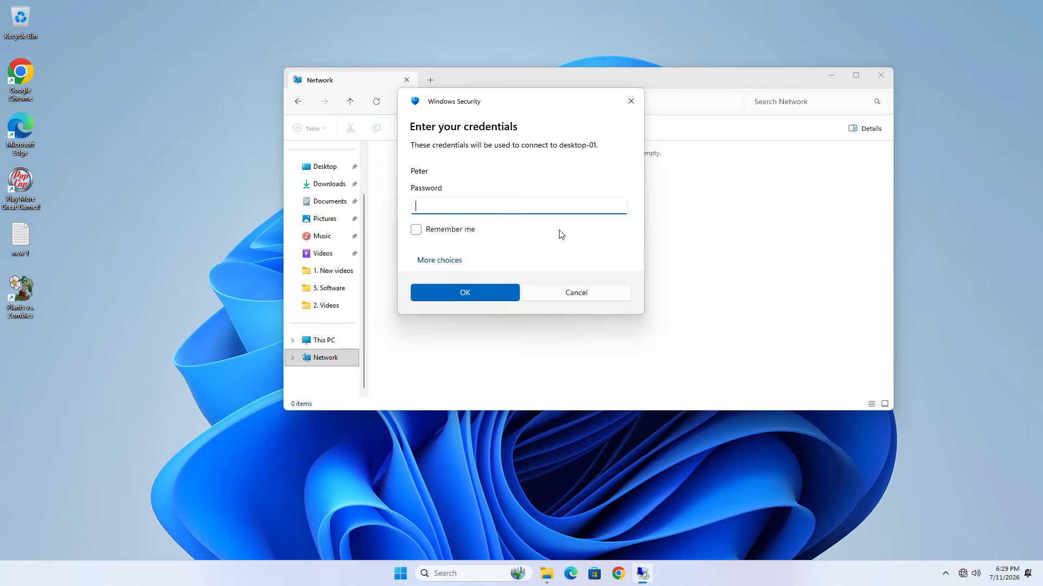
pyautogui.write('*')
pyautogui.click(486, 293)
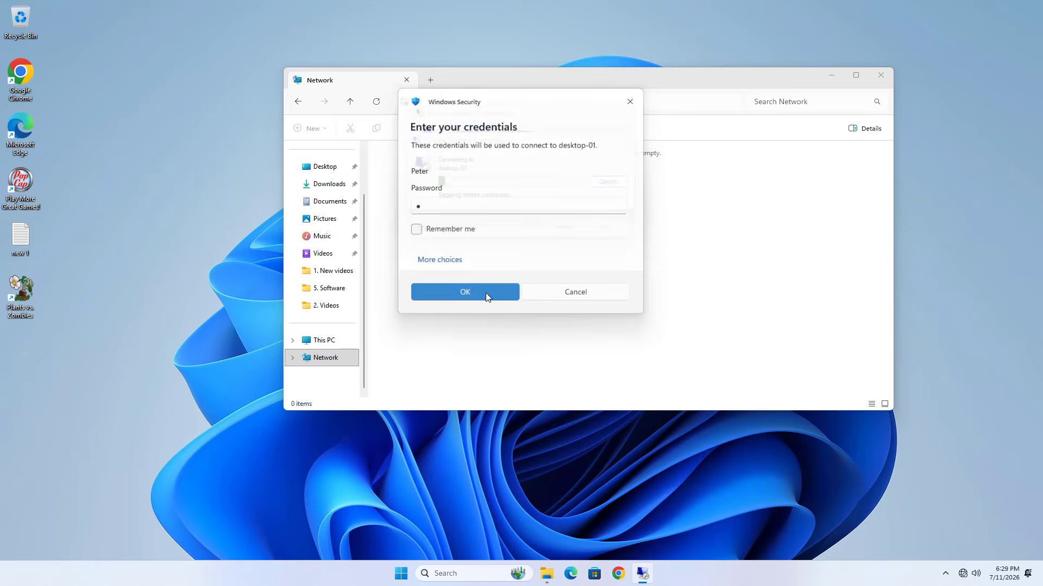
# Step: Accept the connection to desktop-01 and, in its Network location, turn on network discovery and file sharing for all public networks
pyautogui.click(552, 267)
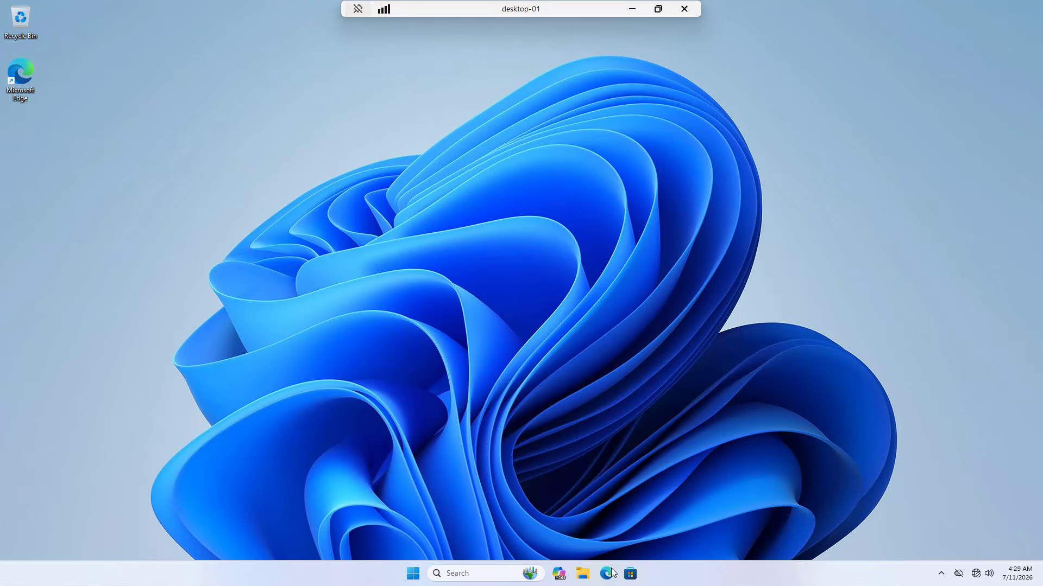
pyautogui.click(583, 574)
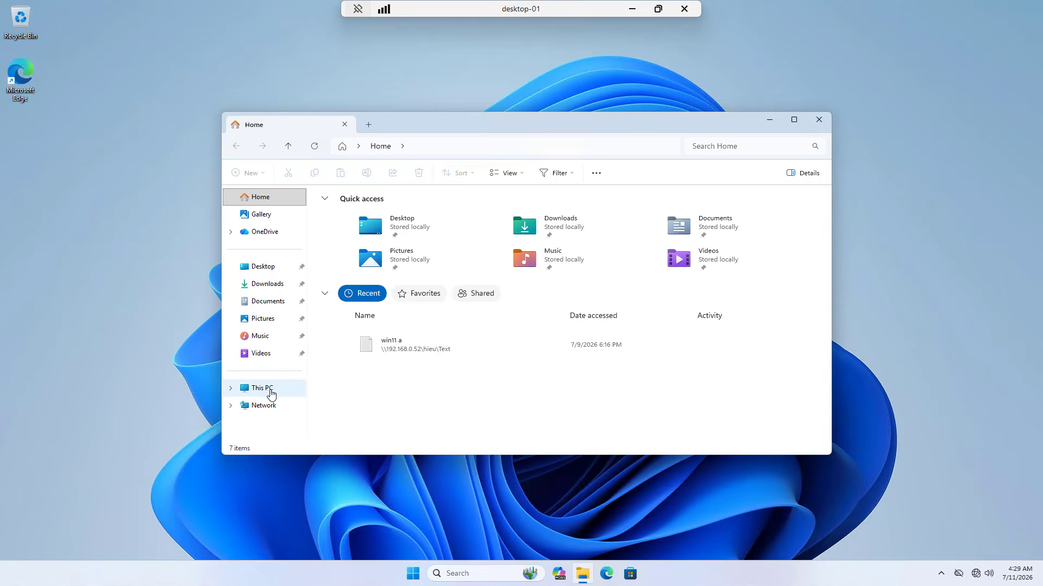
pyautogui.click(267, 406)
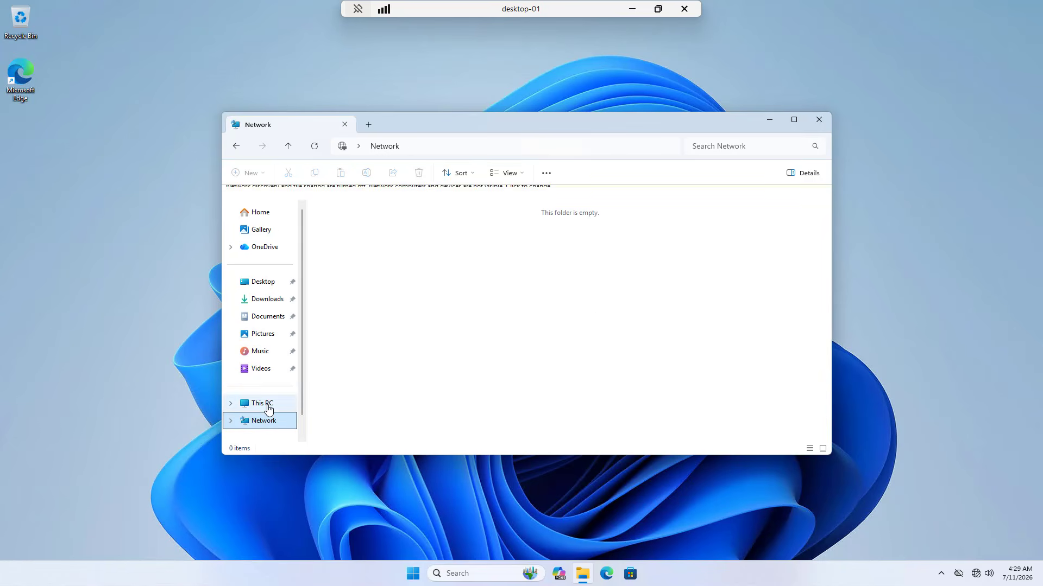
pyautogui.click(437, 196)
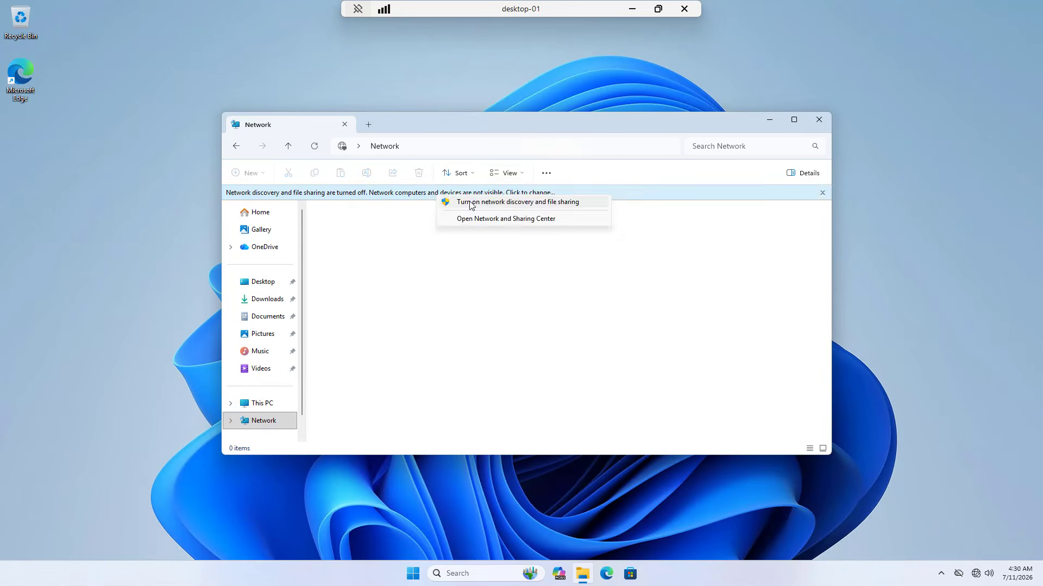
pyautogui.click(471, 204)
pyautogui.click(452, 308)
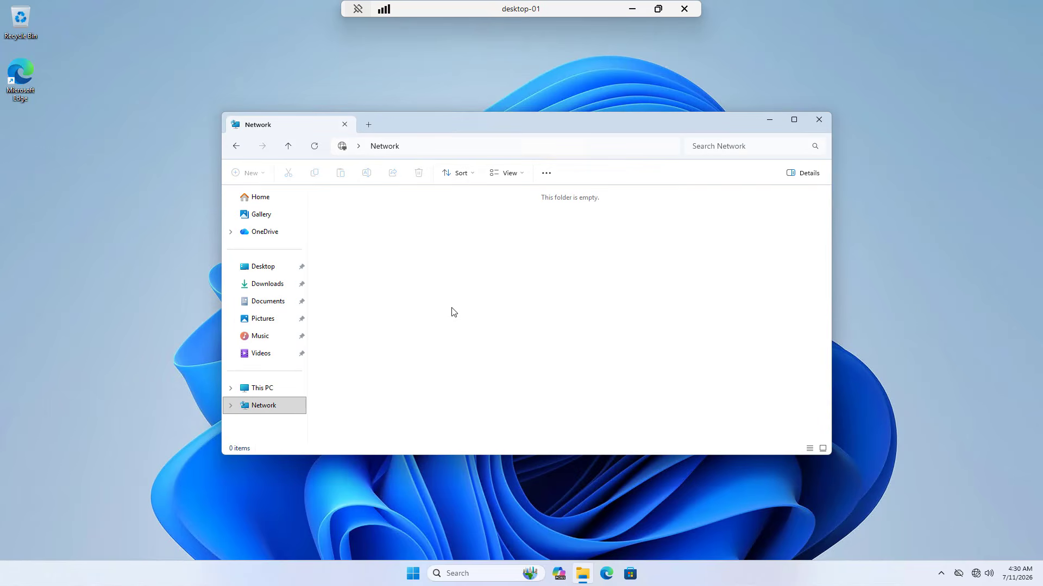
pyautogui.click(375, 225)
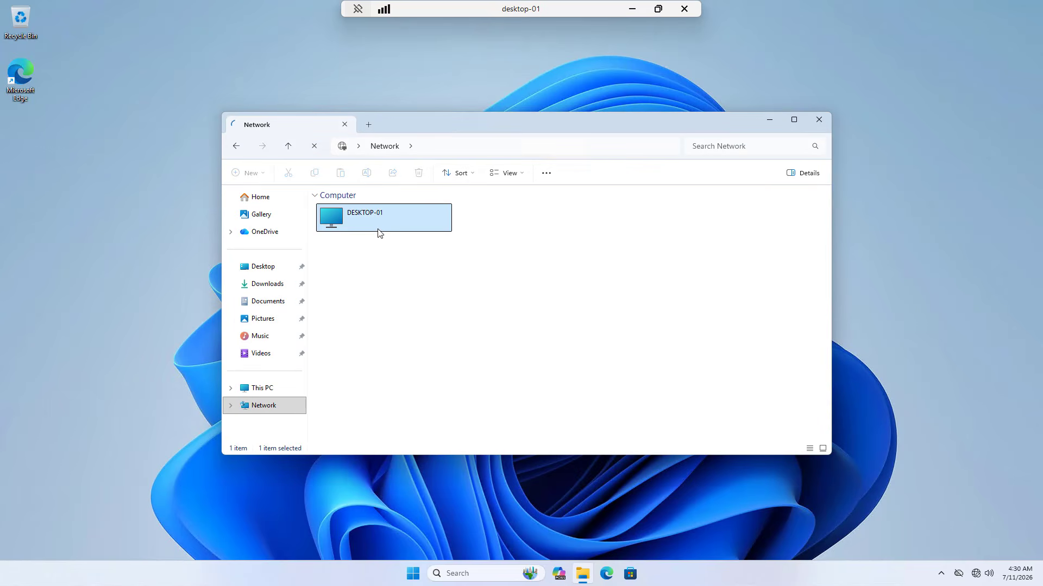
# Step: Minimize the remote session and try to open DESKTOP-01 from the local computer's Network location, dismissing the credentials request
pyautogui.click(631, 10)
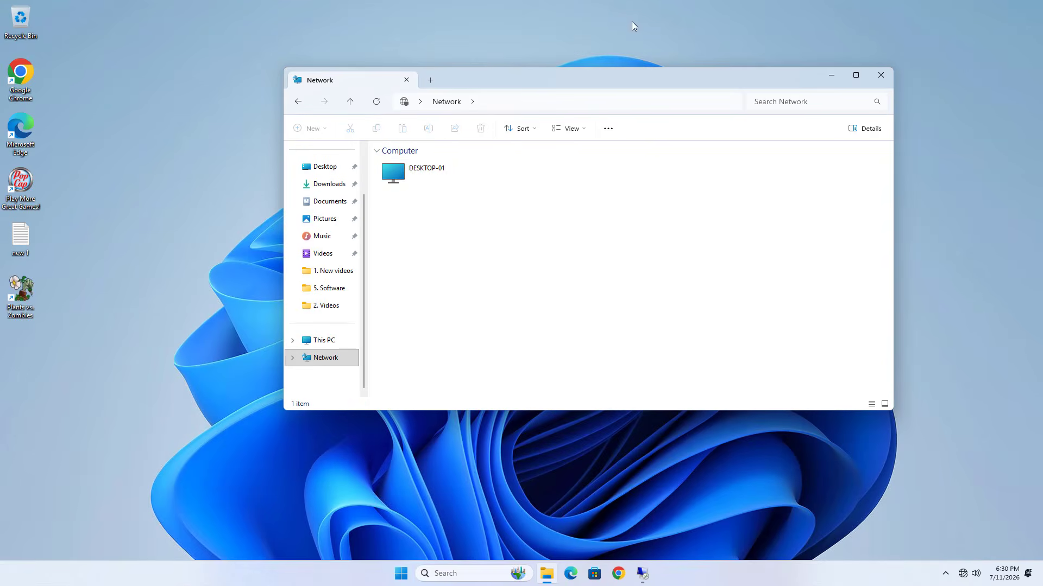
pyautogui.click(429, 177)
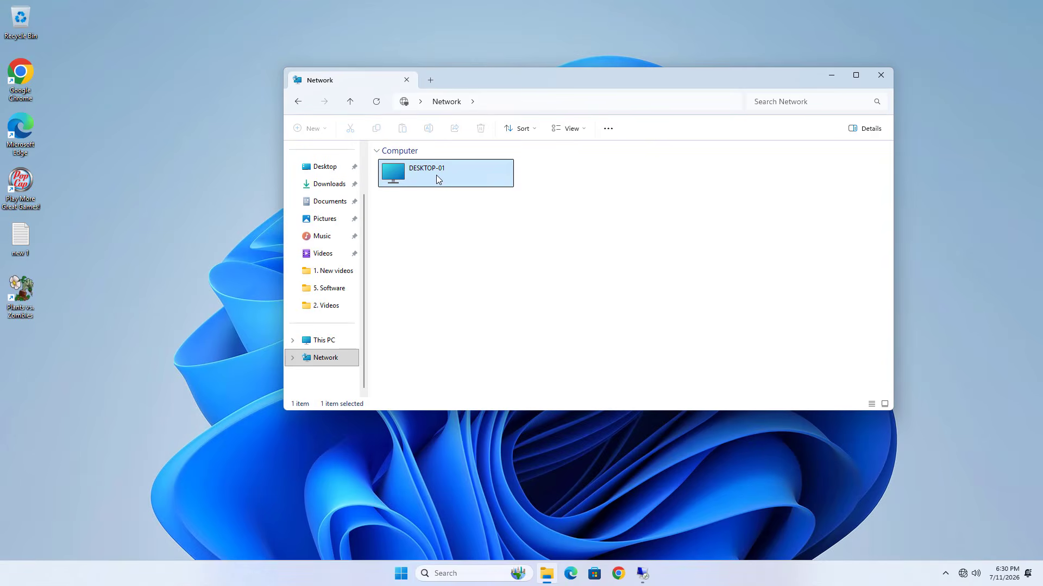
pyautogui.doubleClick(439, 179)
pyautogui.click(520, 346)
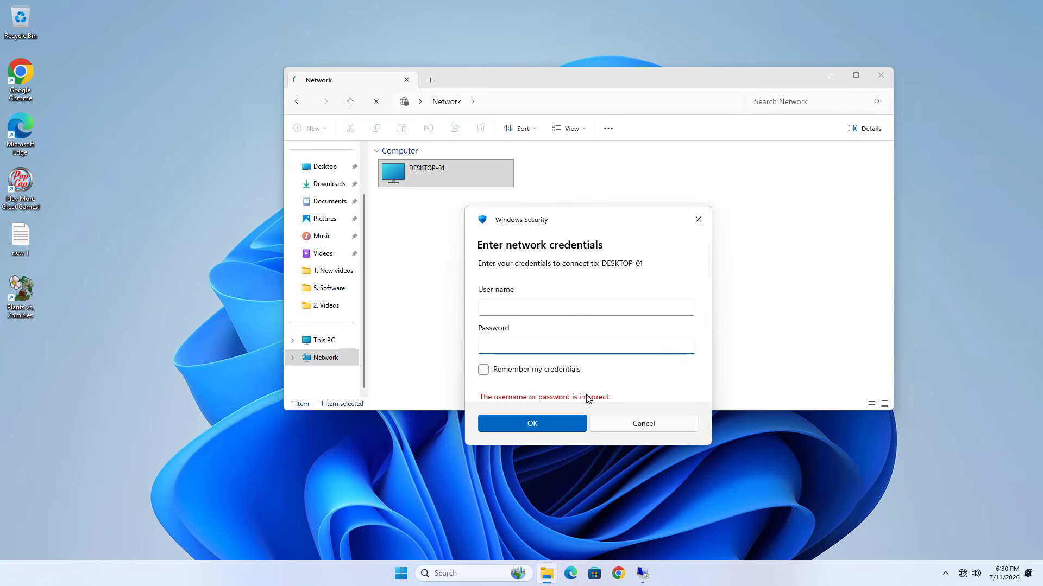
pyautogui.click(640, 424)
# Step: Return to the desktop-01 session and open the advanced sharing settings through the Network and Sharing Center
pyautogui.click(644, 573)
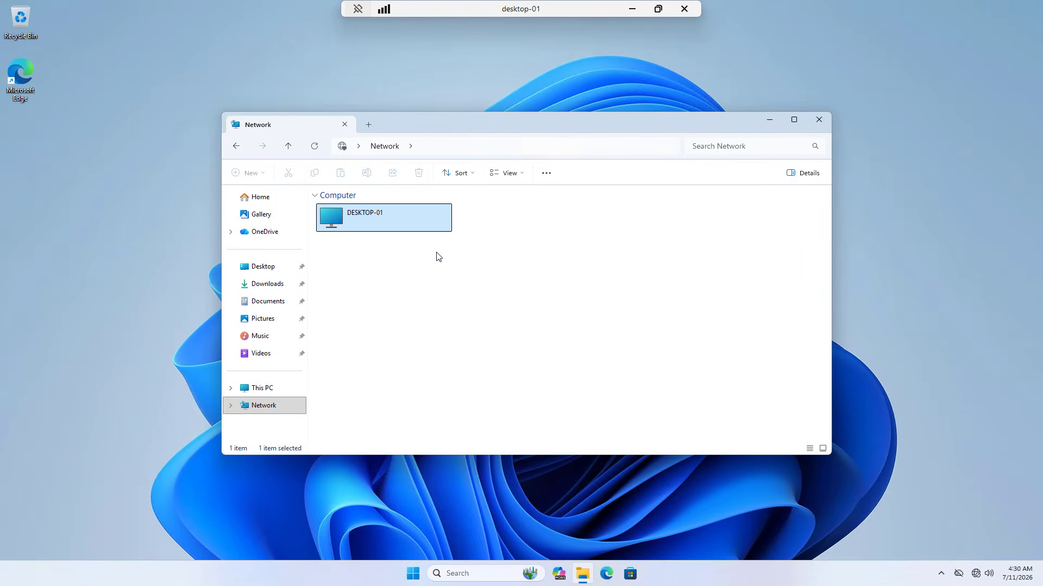
pyautogui.rightClick(300, 404)
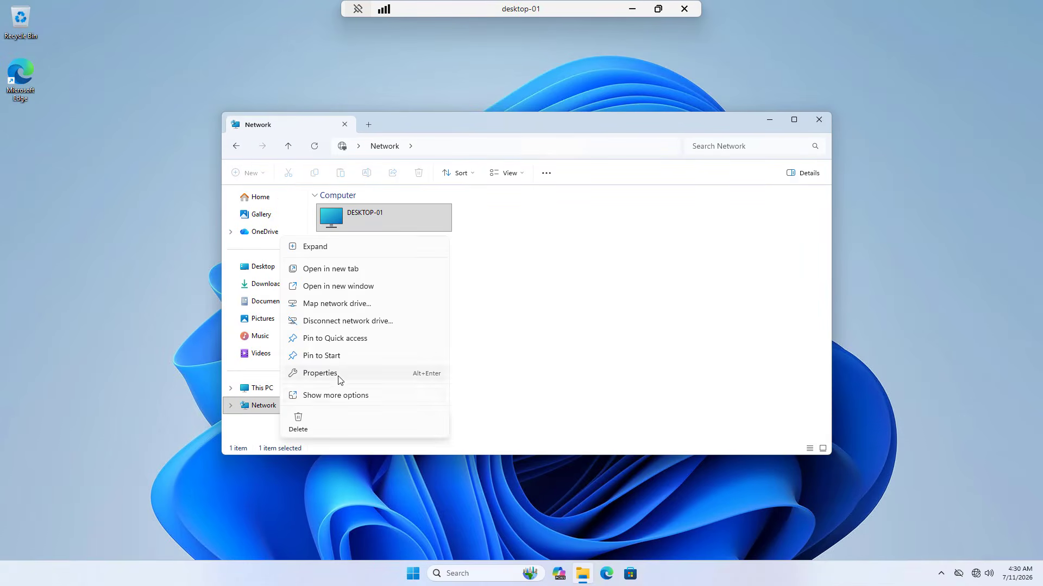
pyautogui.click(333, 372)
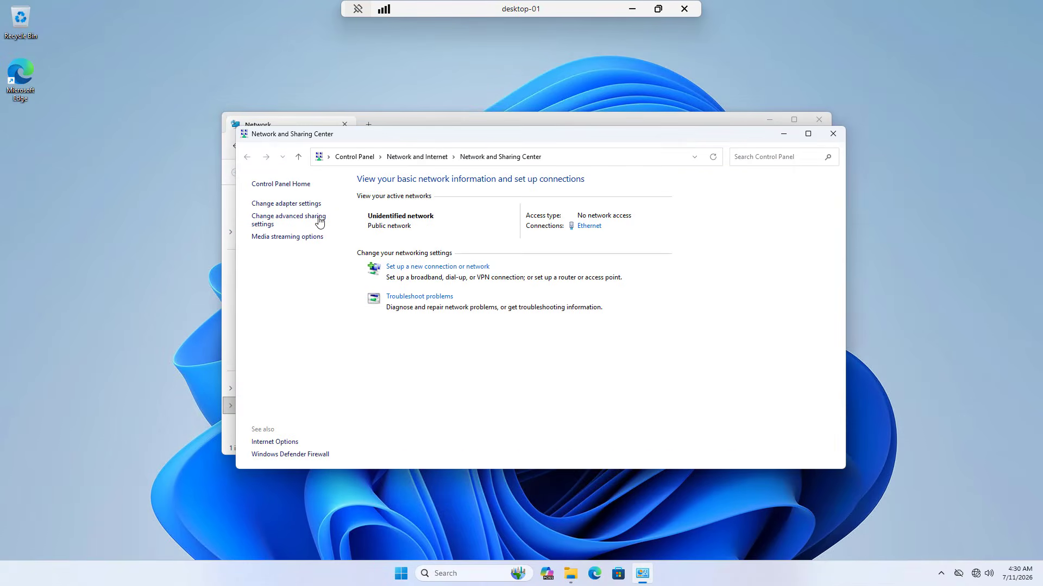
pyautogui.click(305, 220)
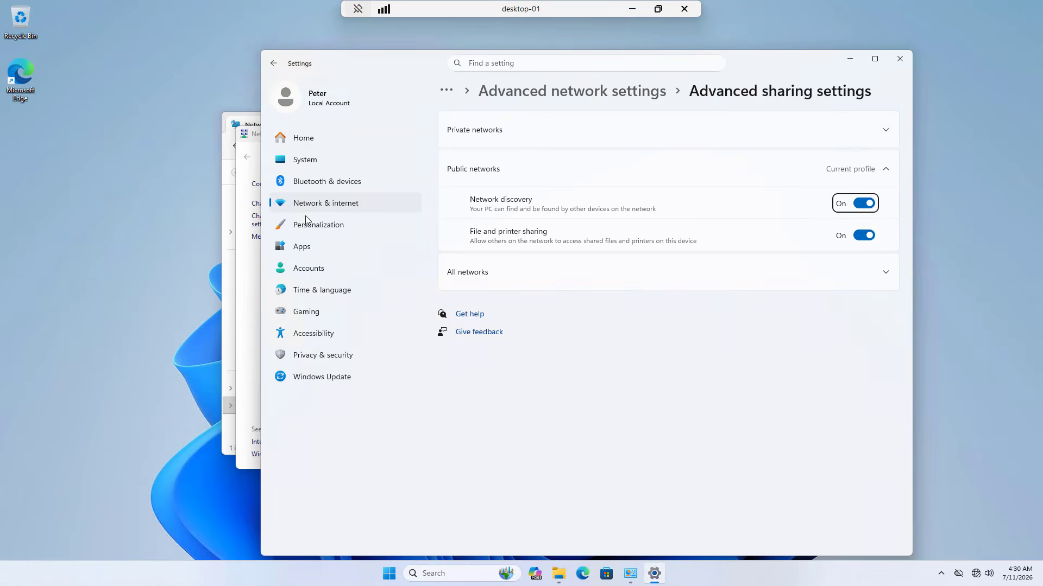
# Step: Turn on network discovery and file and printer sharing for private networks, and turn off password protected sharing for all networks
pyautogui.click(776, 144)
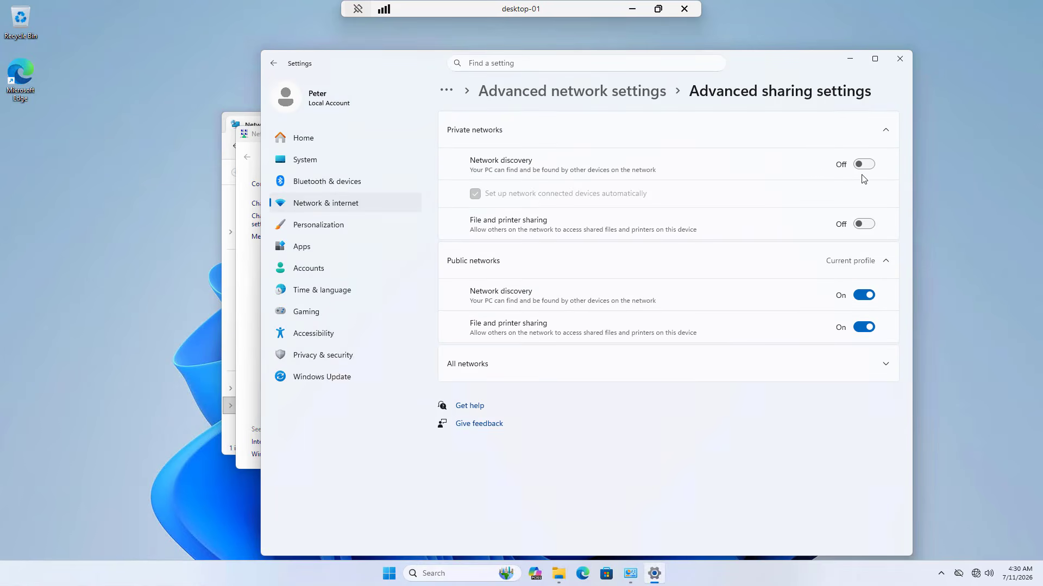
pyautogui.click(869, 165)
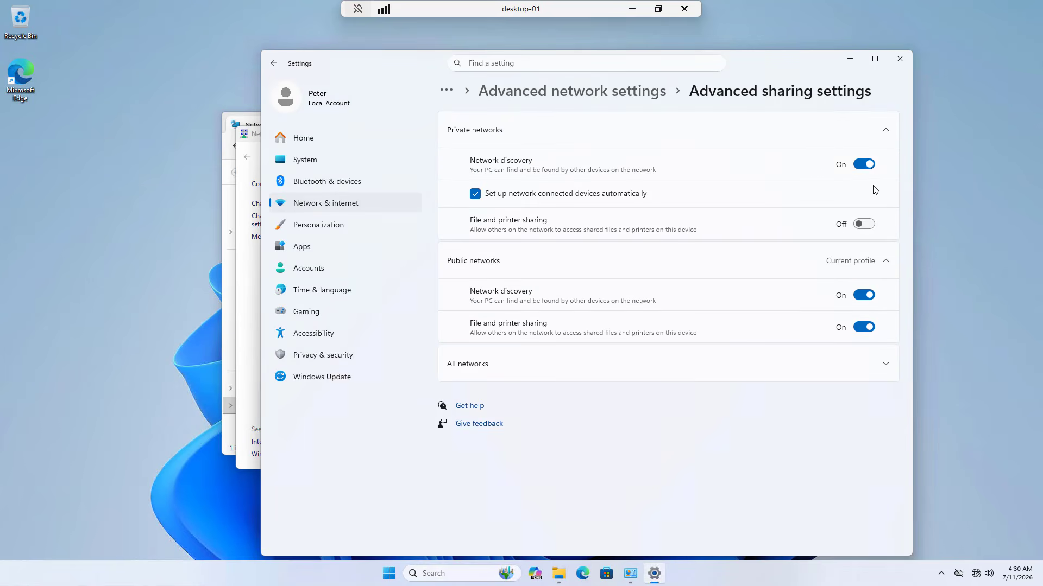
pyautogui.click(867, 224)
pyautogui.click(776, 365)
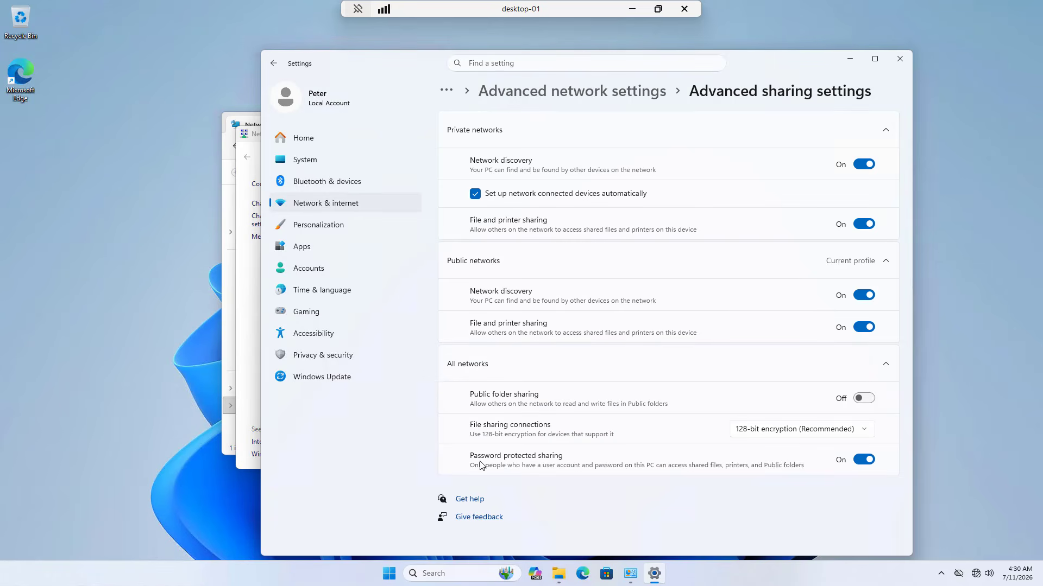
pyautogui.click(862, 461)
# Step: Check the IPv4 address in desktop-01's Ethernet properties
pyautogui.click(353, 204)
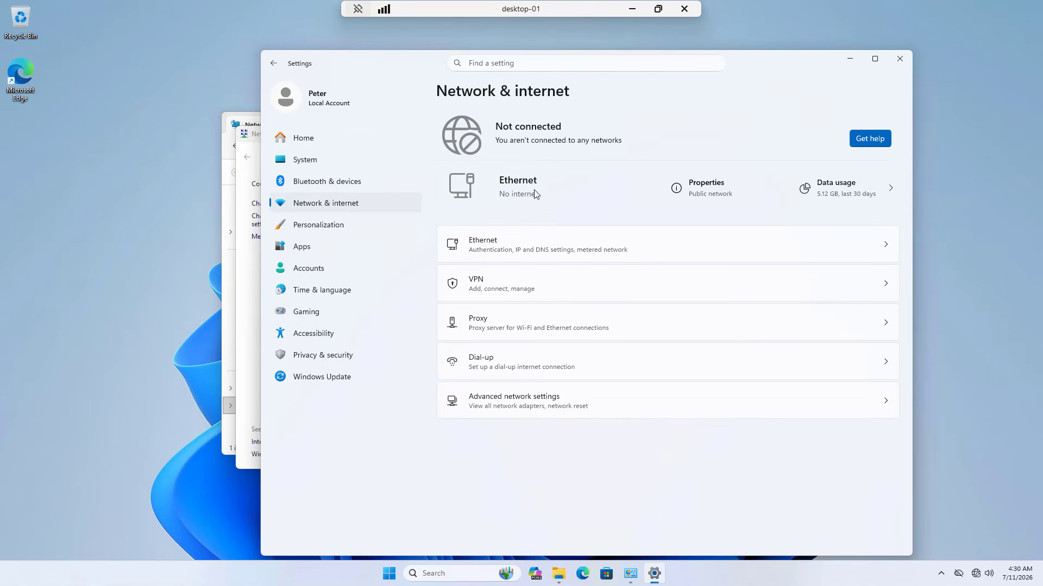
pyautogui.click(732, 188)
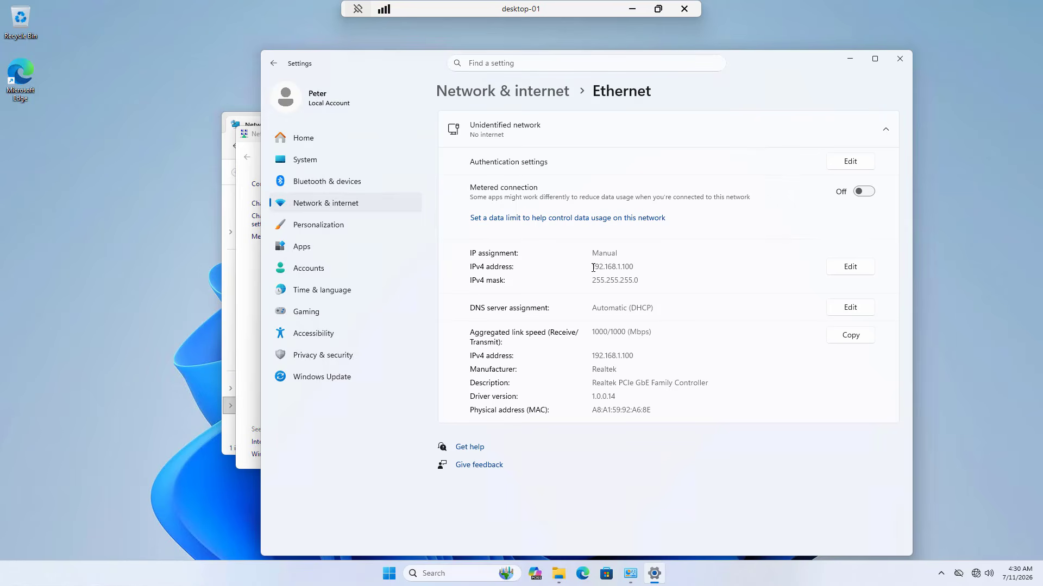
pyautogui.moveTo(593, 268); pyautogui.dragTo(641, 265)
# Step: Minimize the remote session, try again to open DESKTOP-01 from the local Network location, and dismiss the error and the window
pyautogui.click(632, 9)
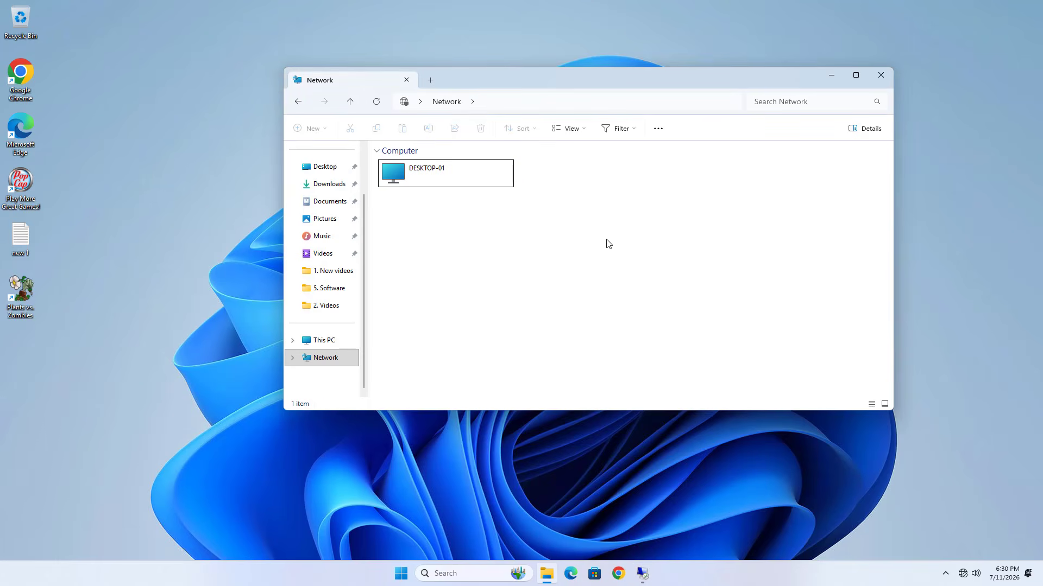
pyautogui.doubleClick(435, 169)
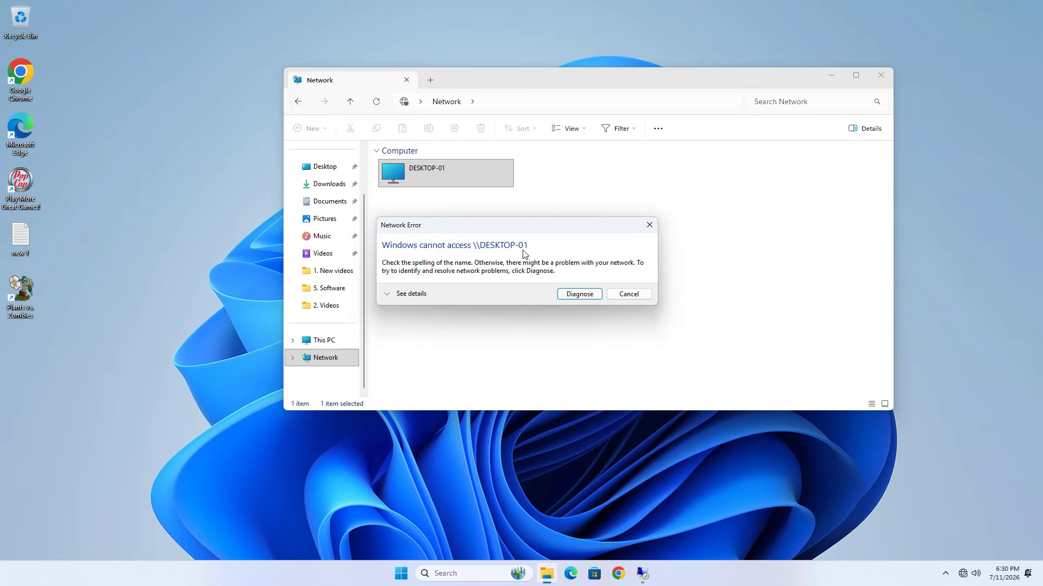
pyautogui.click(637, 296)
pyautogui.click(830, 75)
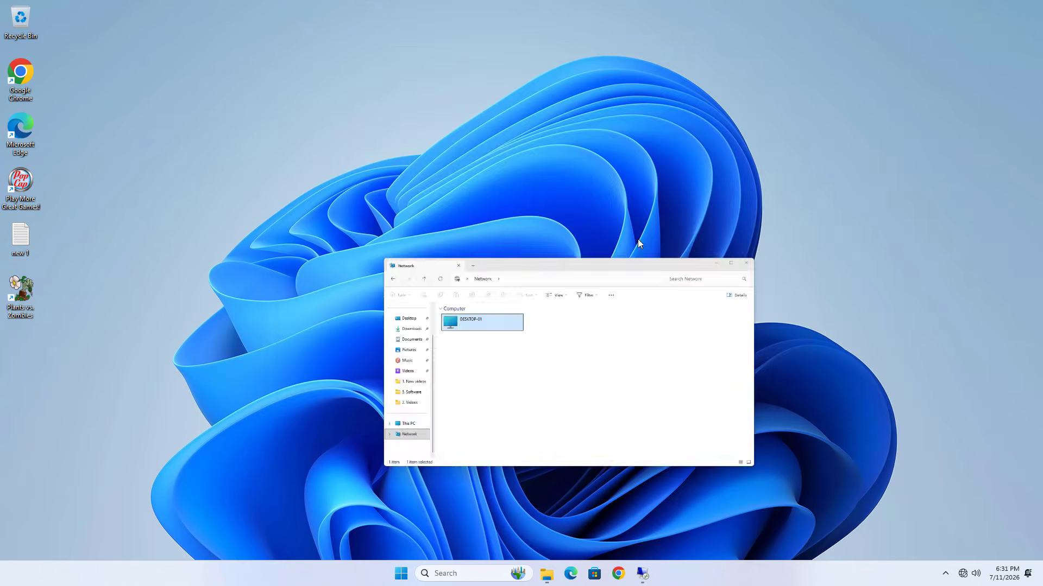
# Step: Open the Local Group Policy Editor on the local computer, maximize it and widen its policy tree
pyautogui.click(464, 574)
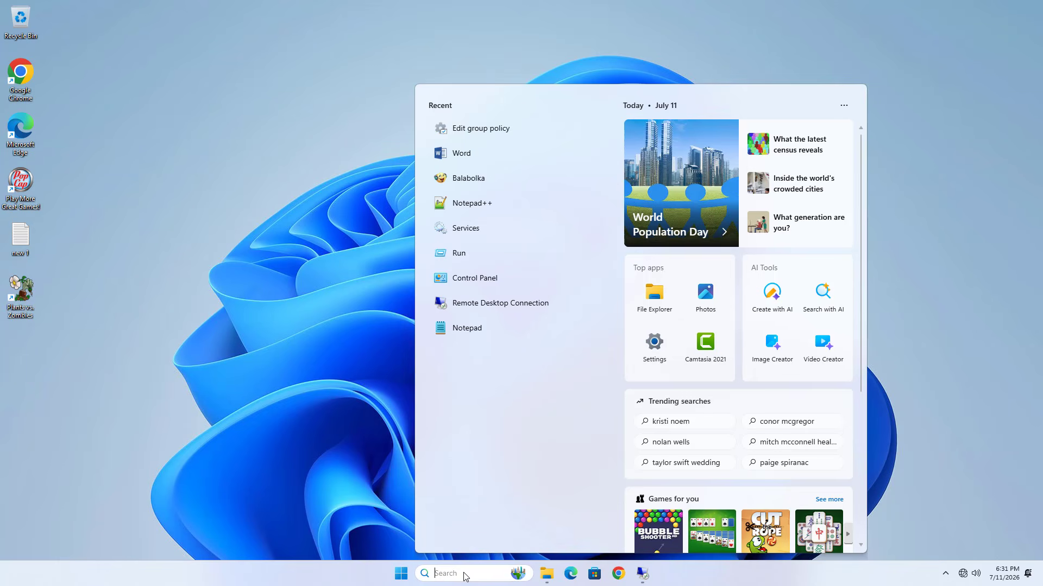
pyautogui.click(469, 133)
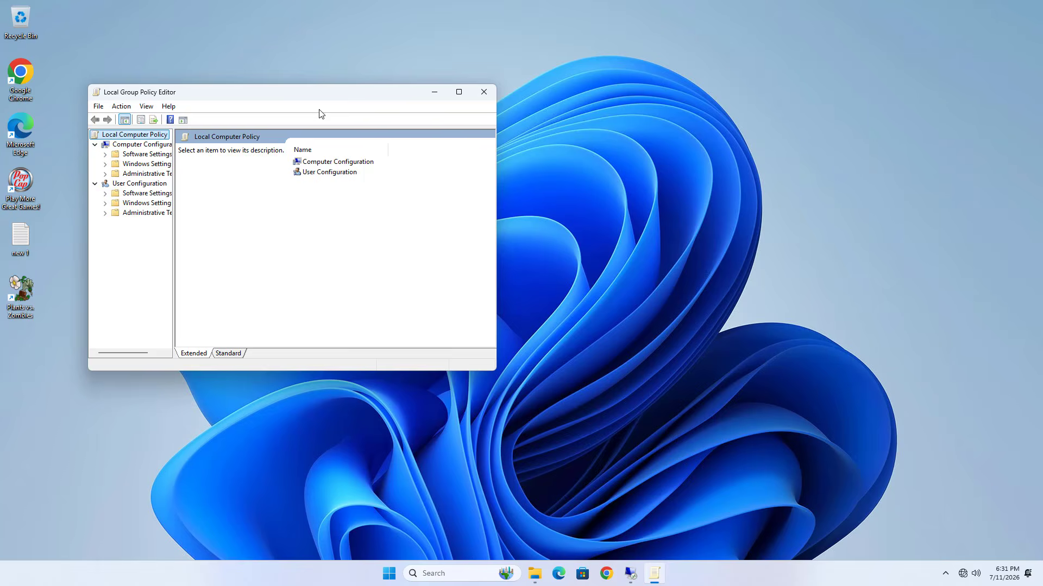
pyautogui.click(458, 91)
pyautogui.moveTo(85, 184); pyautogui.dragTo(346, 181)
# Step: Show the Security Options policies under Computer Configuration > Windows Settings > Security Settings > Local Policies
pyautogui.click(84, 77)
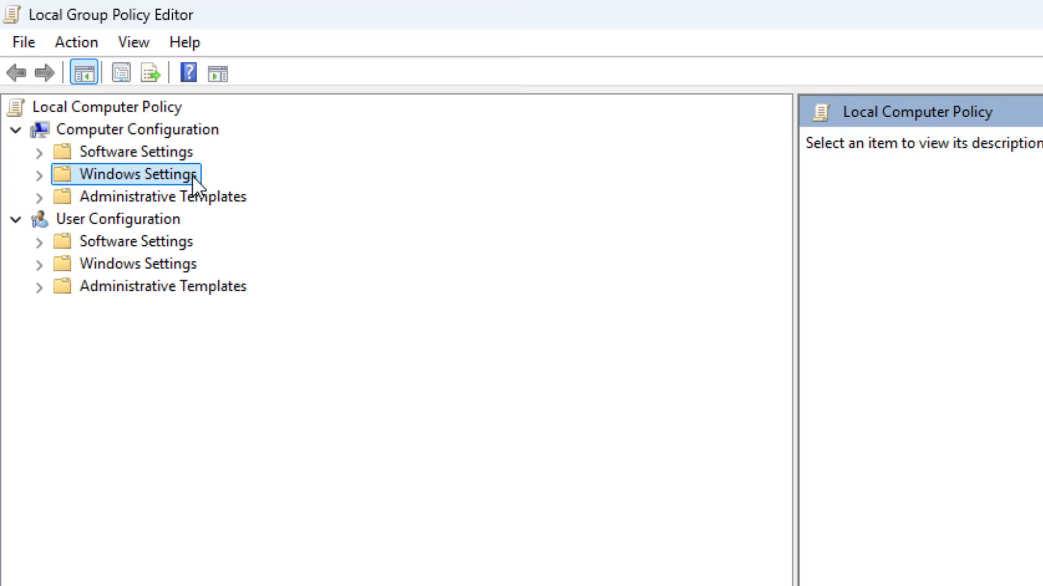
pyautogui.click(17, 78)
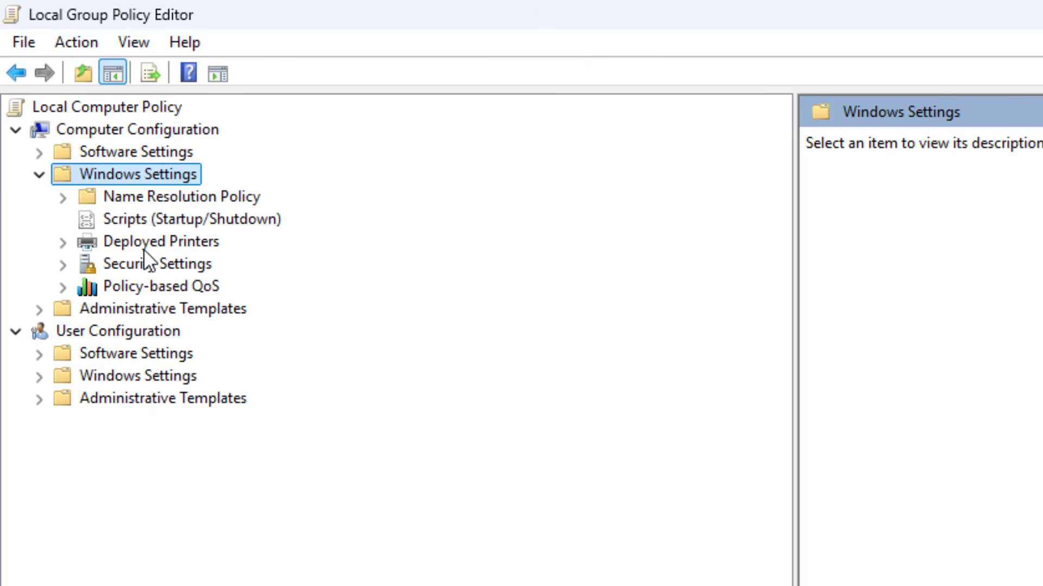
pyautogui.click(160, 269)
pyautogui.click(63, 265)
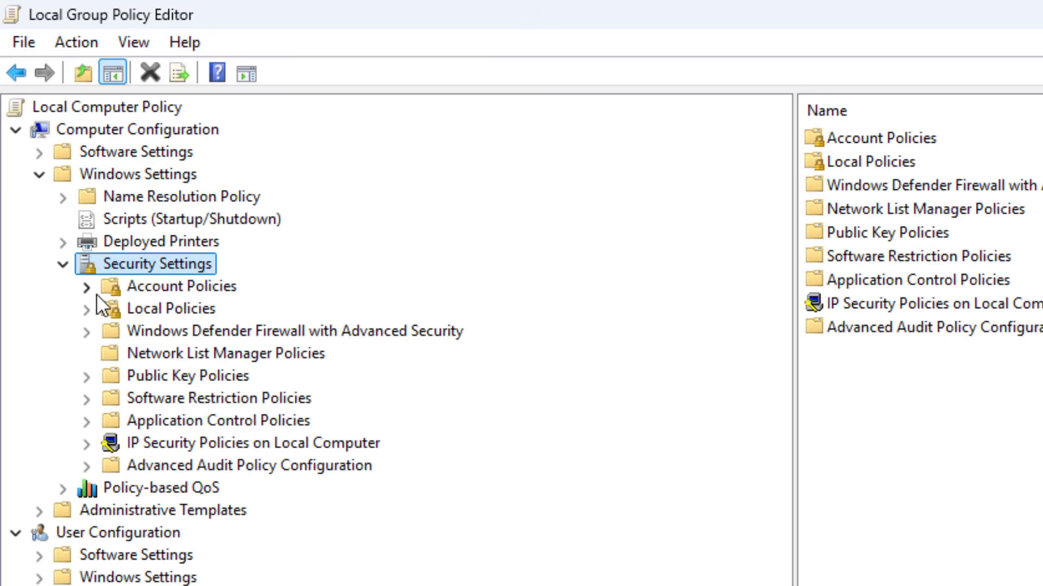
pyautogui.click(159, 308)
pyautogui.click(85, 308)
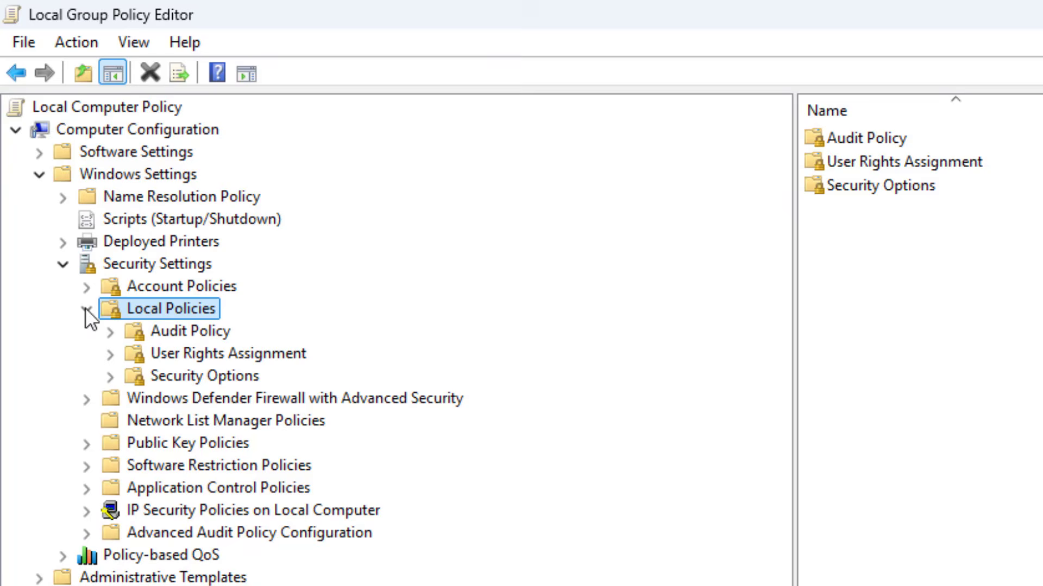
pyautogui.click(212, 375)
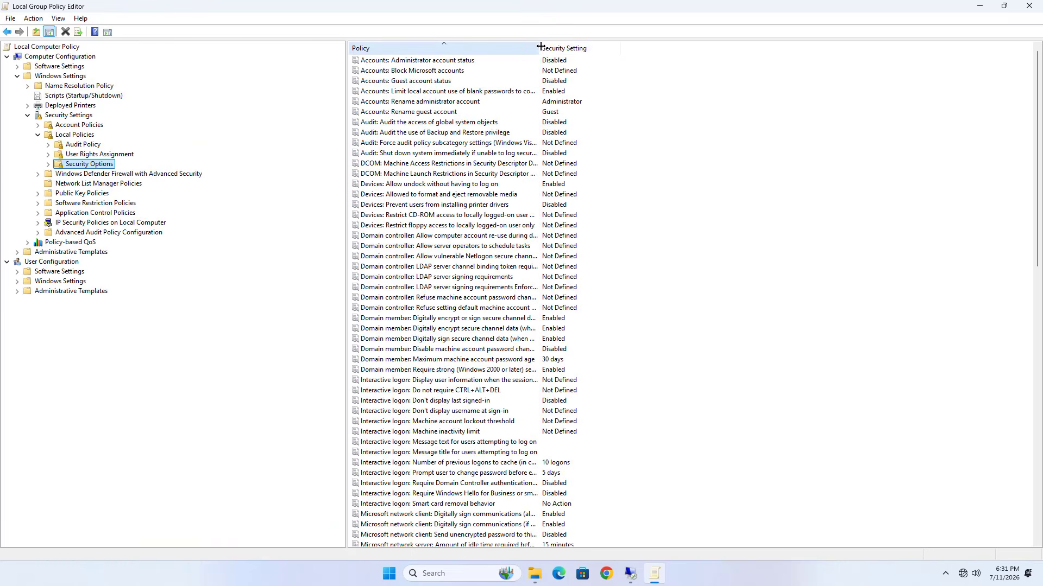
# Step: Widen the Policy column and set "Microsoft network client: Digitally sign communications (always)" to Disabled
pyautogui.moveTo(539, 47); pyautogui.dragTo(692, 49)
pyautogui.click(540, 154)
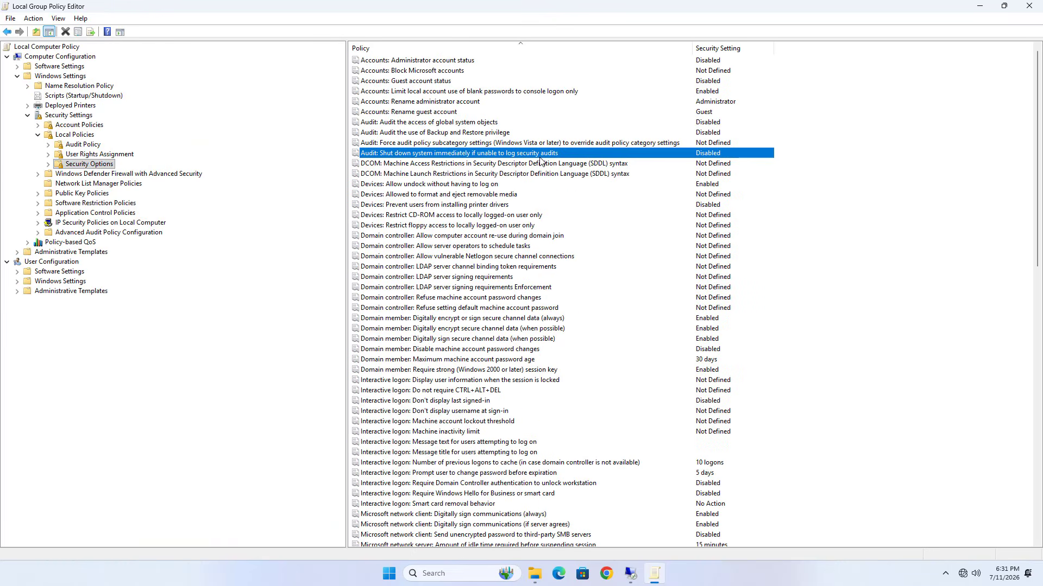
pyautogui.press('m')
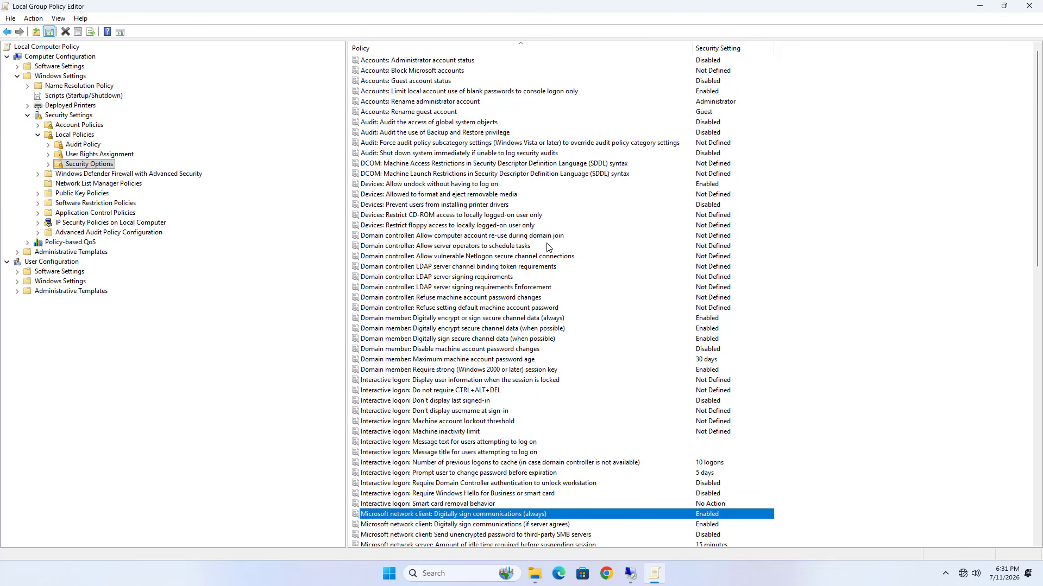
pyautogui.scroll(-4, 551, 261)
pyautogui.scroll(-8, 483, 395)
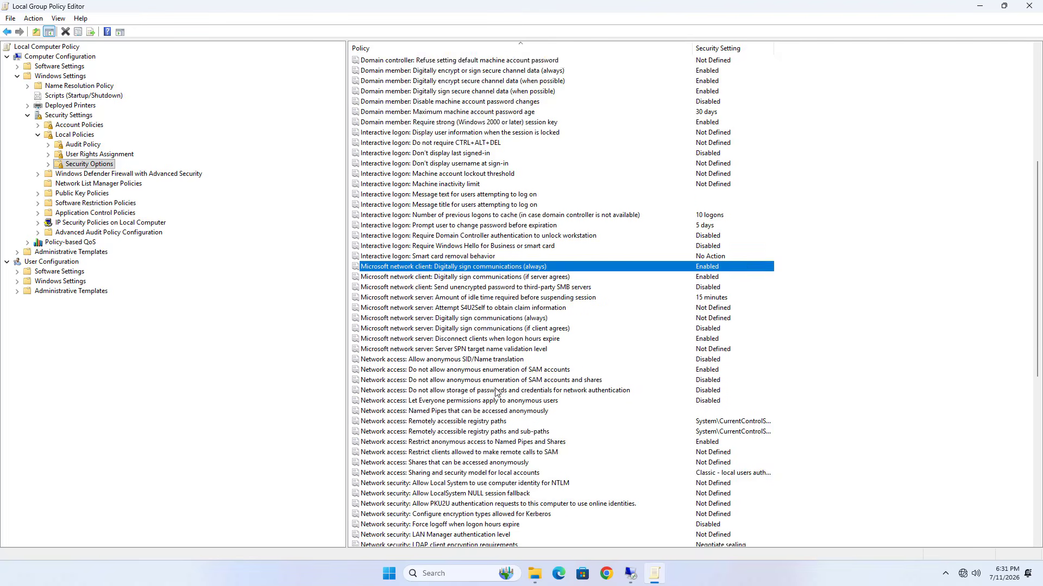
pyautogui.doubleClick(492, 143)
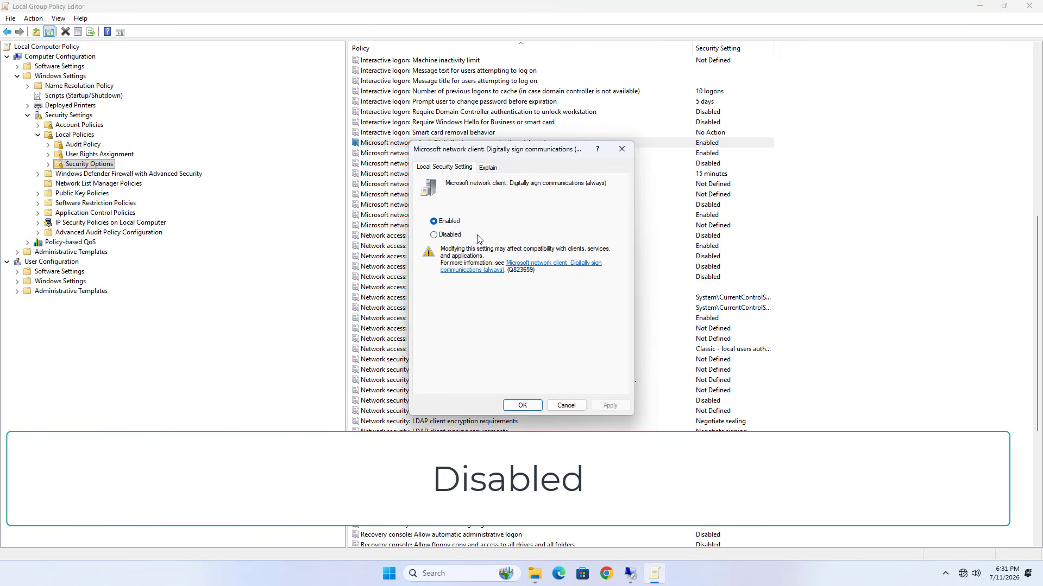
pyautogui.click(434, 235)
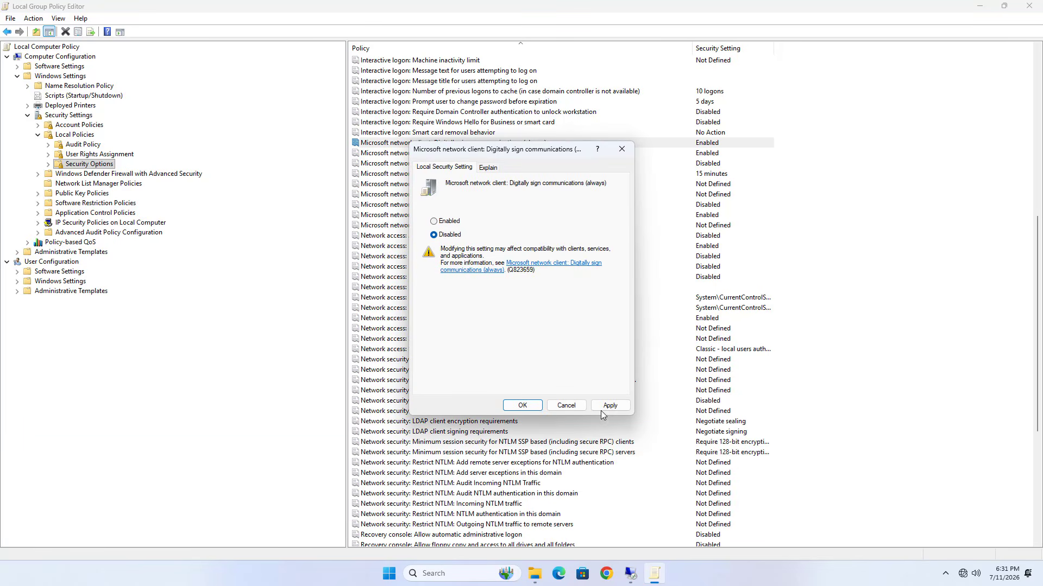
pyautogui.click(604, 408)
pyautogui.click(522, 406)
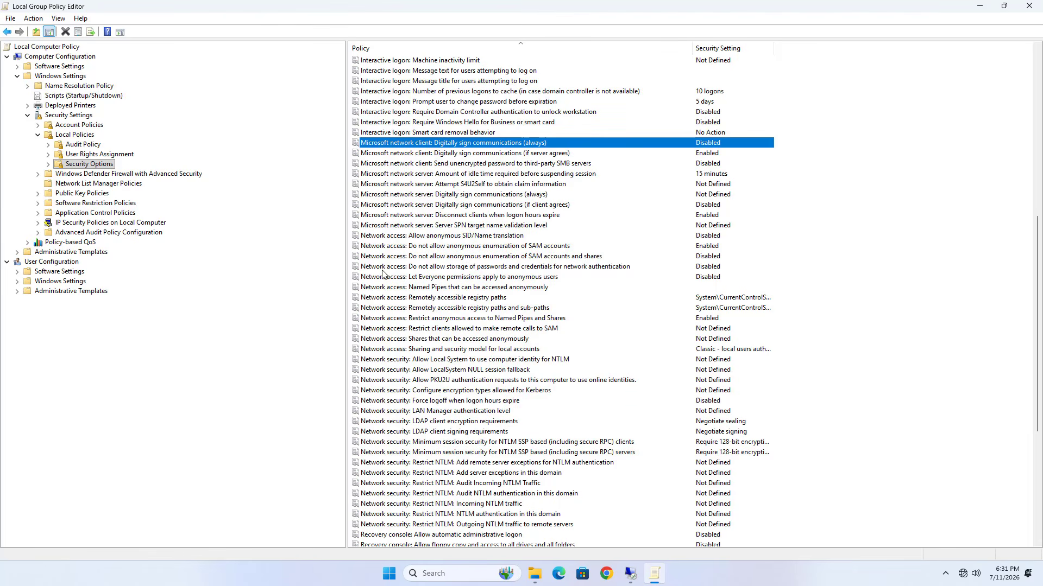
# Step: Show the Lanman Workstation policies under Computer Configuration > Administrative Templates > Network
pyautogui.doubleClick(87, 253)
pyautogui.click(67, 281)
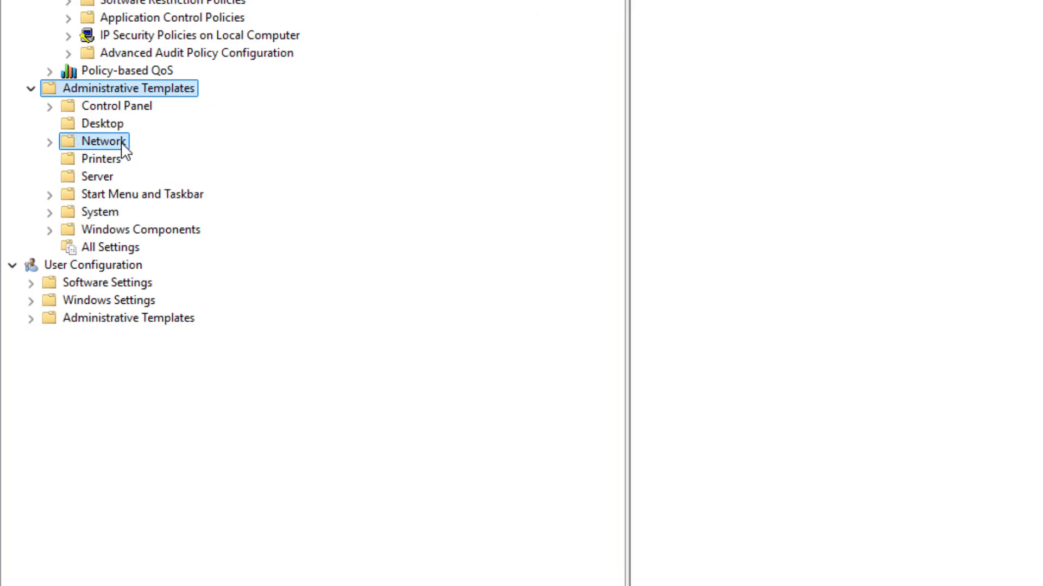
pyautogui.doubleClick(111, 147)
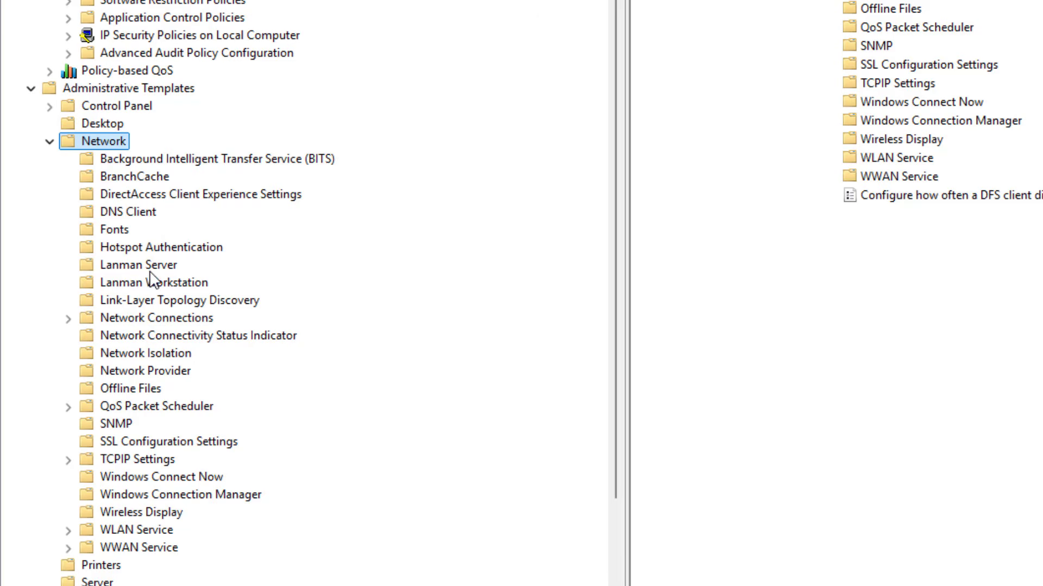
pyautogui.click(155, 284)
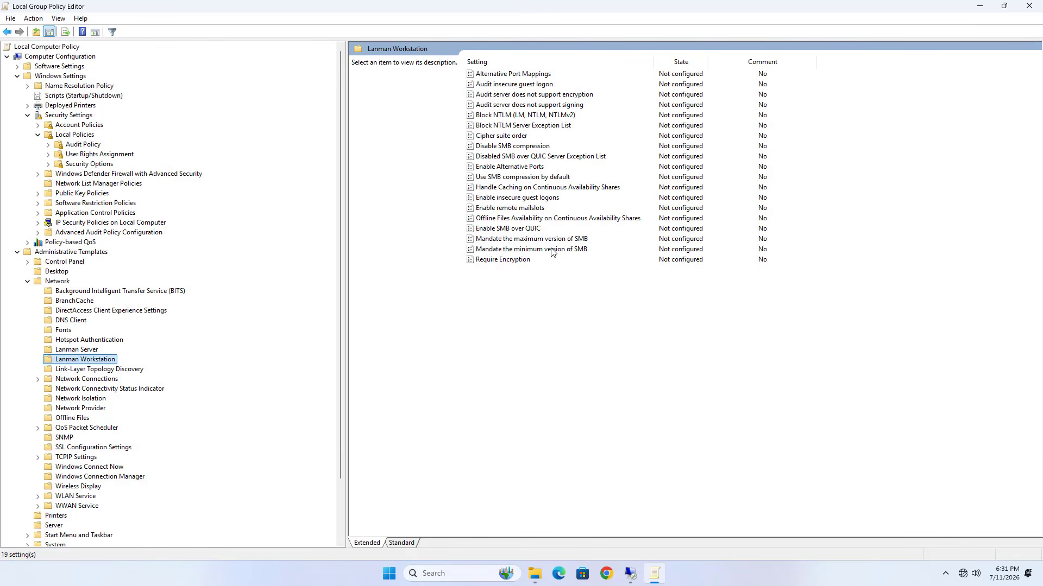
# Step: Set the Lanman Workstation policy "Enable insecure guest logons" to Enabled and apply it
pyautogui.click(537, 199)
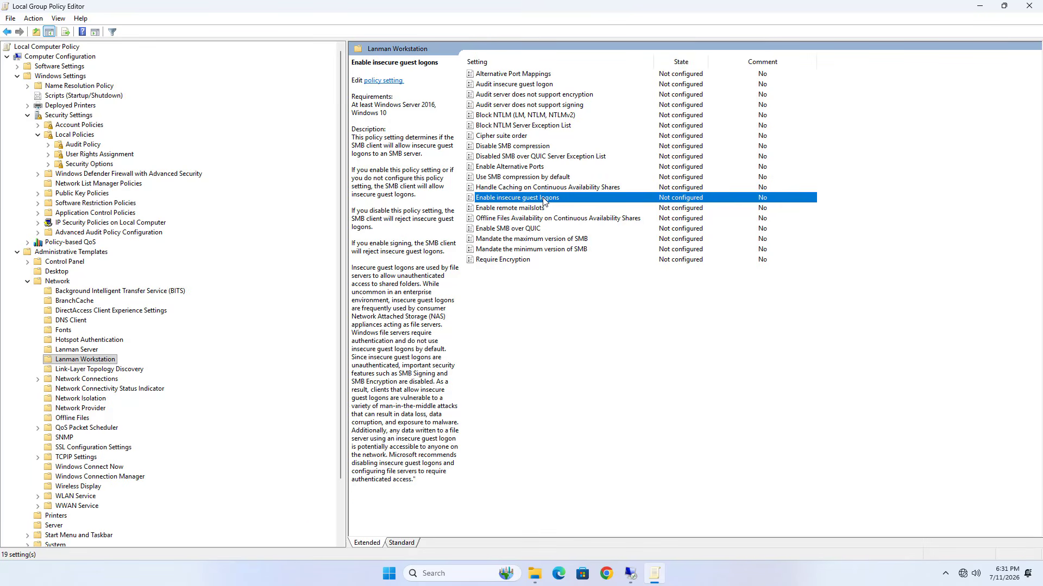
pyautogui.doubleClick(543, 199)
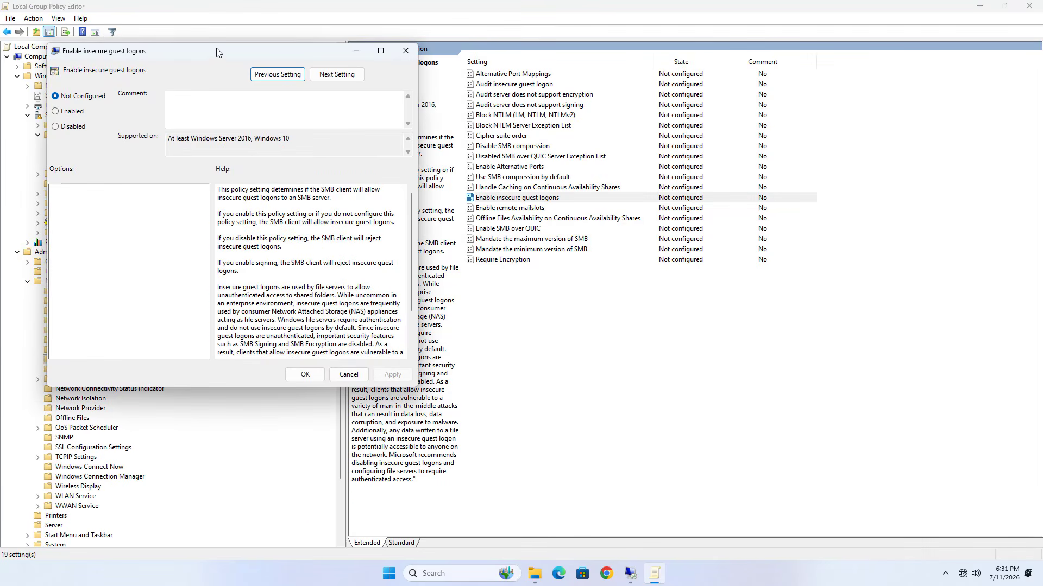
pyautogui.moveTo(216, 48); pyautogui.dragTo(604, 113)
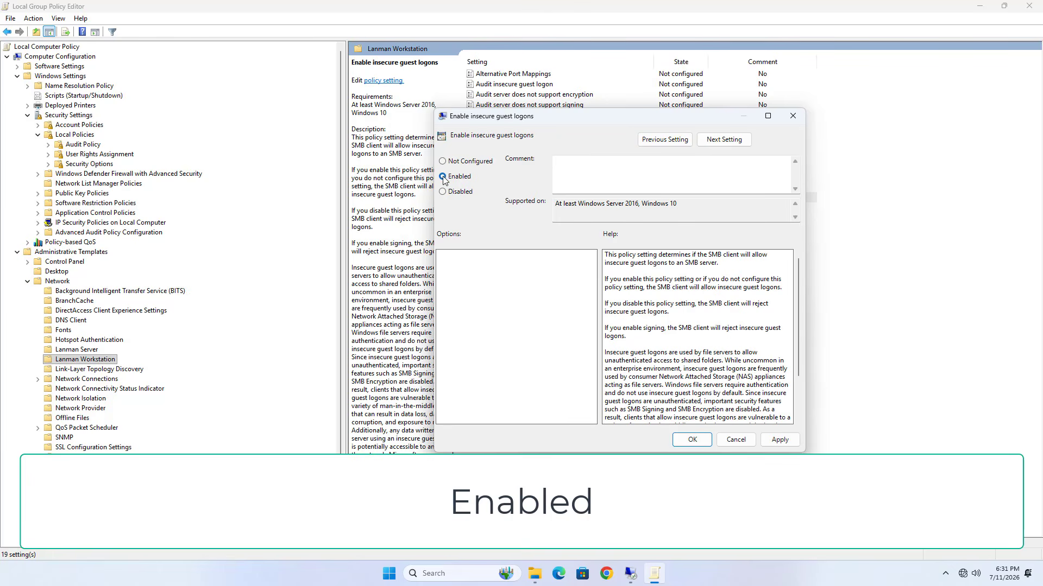
pyautogui.click(443, 177)
pyautogui.click(779, 440)
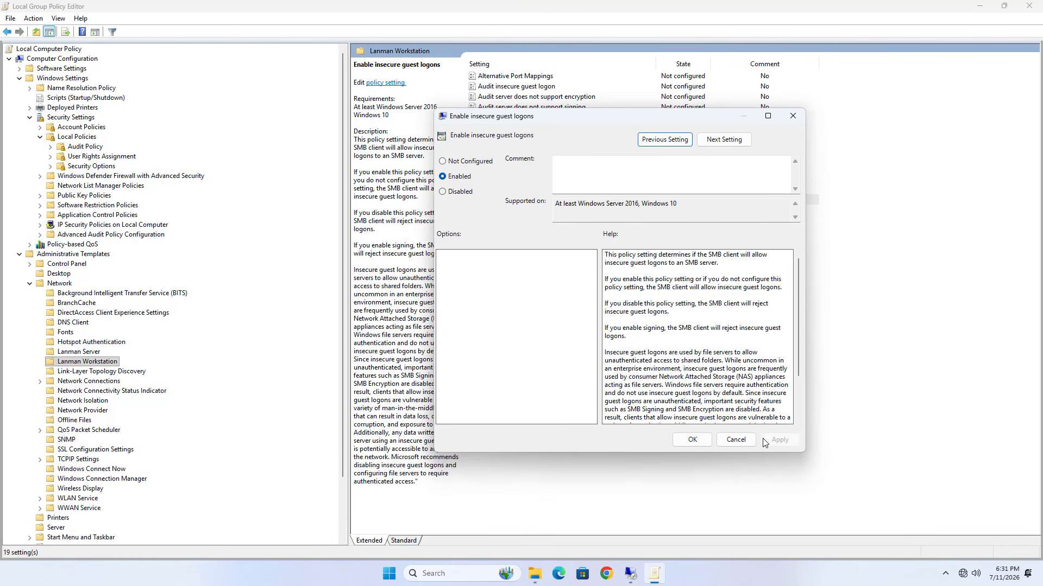
pyautogui.click(693, 439)
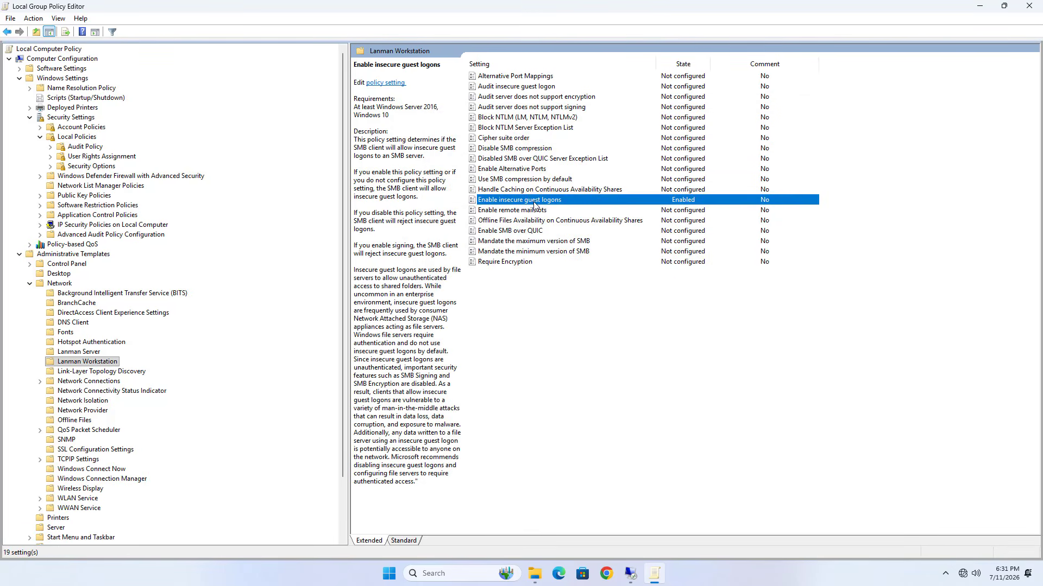
# Step: Try again to open DESKTOP-01 from the Network location, dismiss the error, and minimize the File Explorer and policy editor windows
pyautogui.click(535, 573)
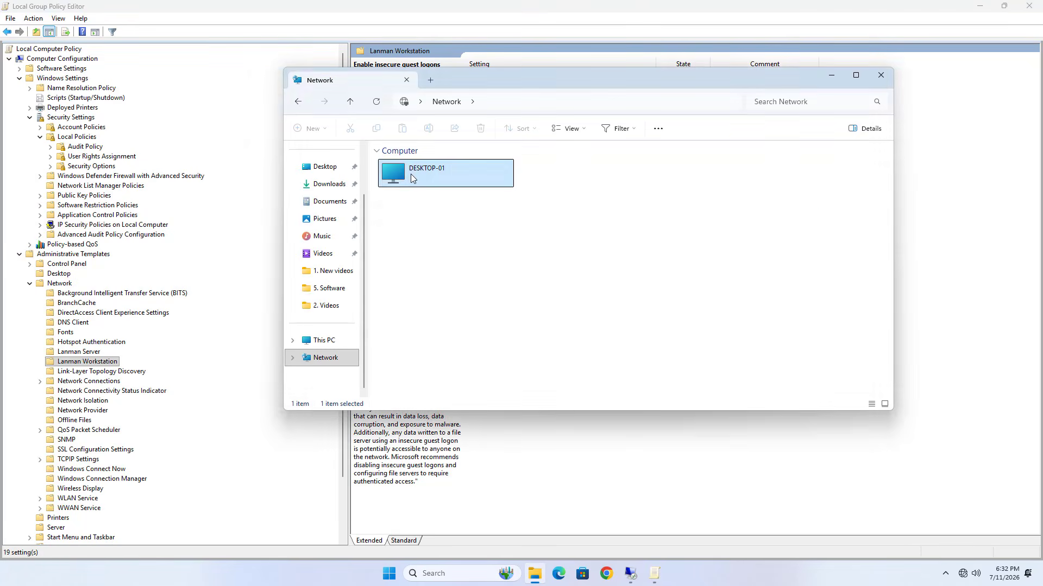
pyautogui.doubleClick(410, 174)
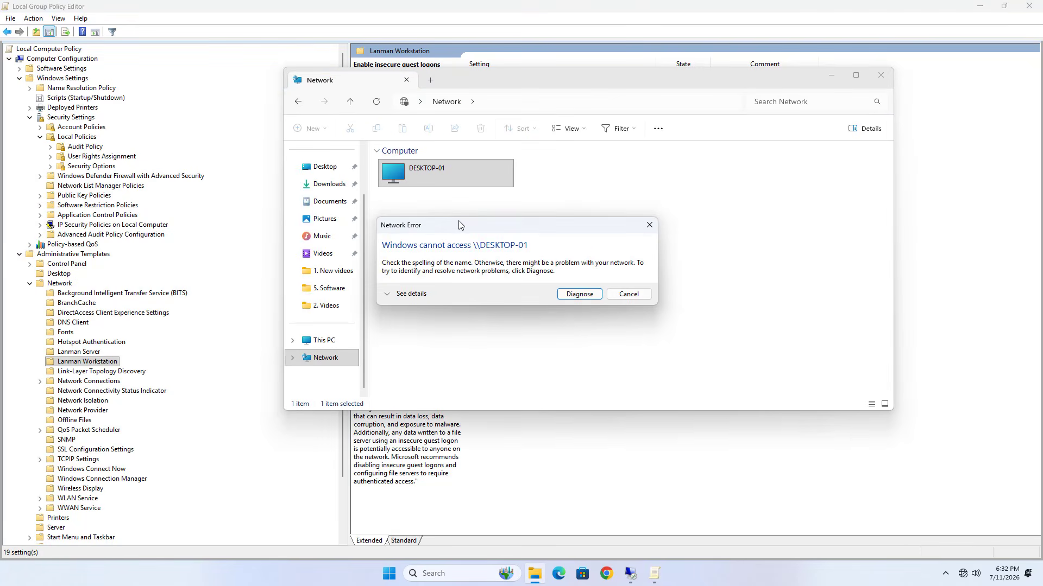
pyautogui.click(629, 293)
pyautogui.click(831, 76)
pyautogui.click(976, 7)
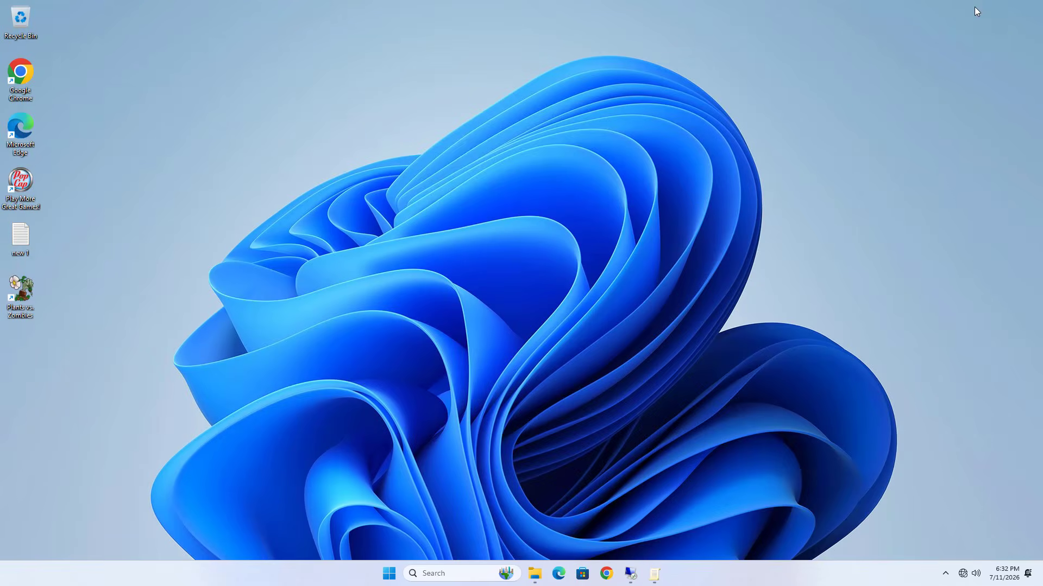
# Step: Force a group policy update by running gpupdate /force, and close its console window
pyautogui.press('super')
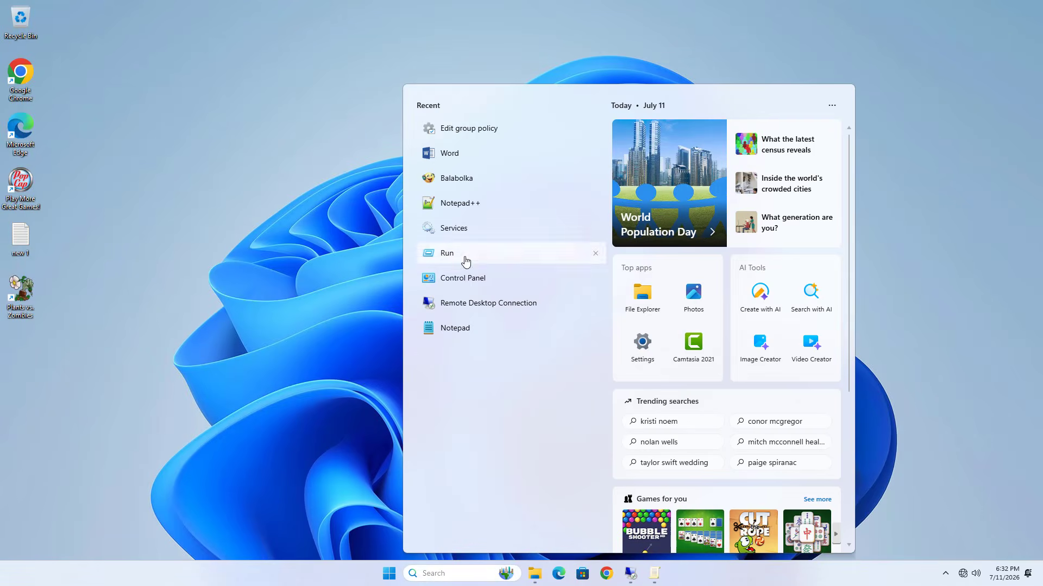
pyautogui.click(465, 256)
pyautogui.moveTo(96, 449); pyautogui.dragTo(589, 170)
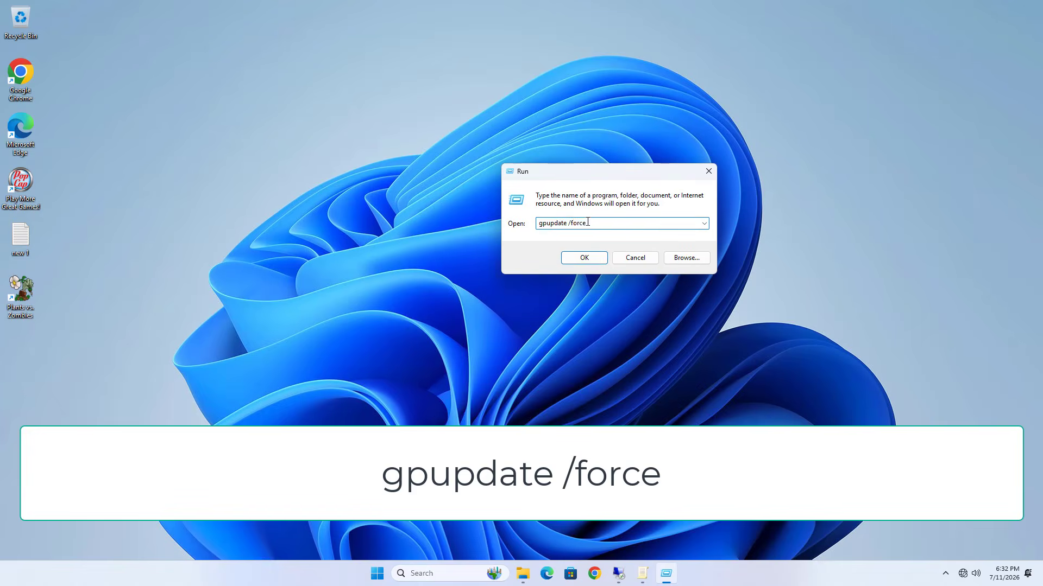
pyautogui.click(581, 257)
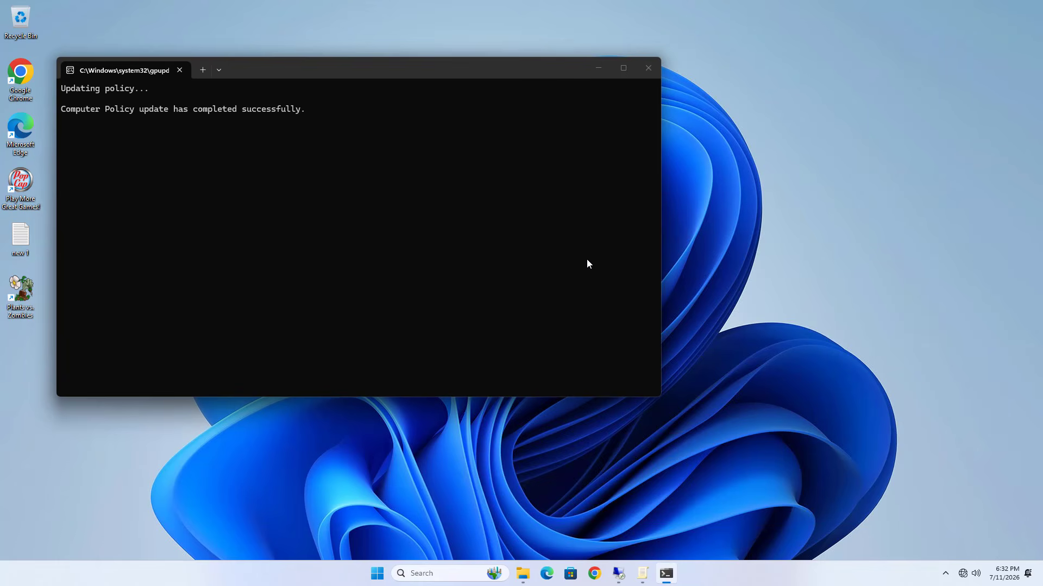
pyautogui.moveTo(326, 115); pyautogui.dragTo(63, 109)
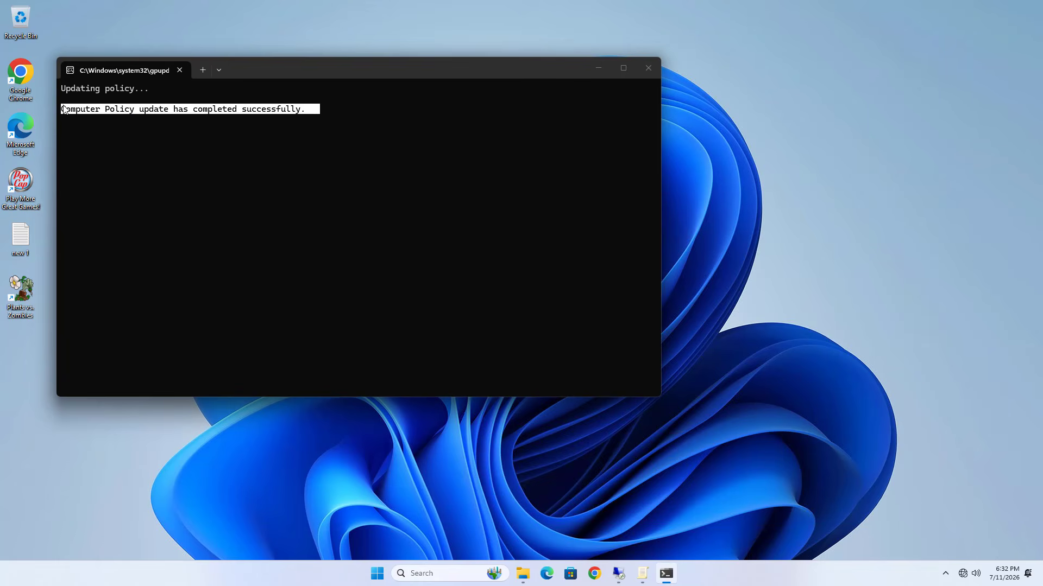
pyautogui.click(648, 74)
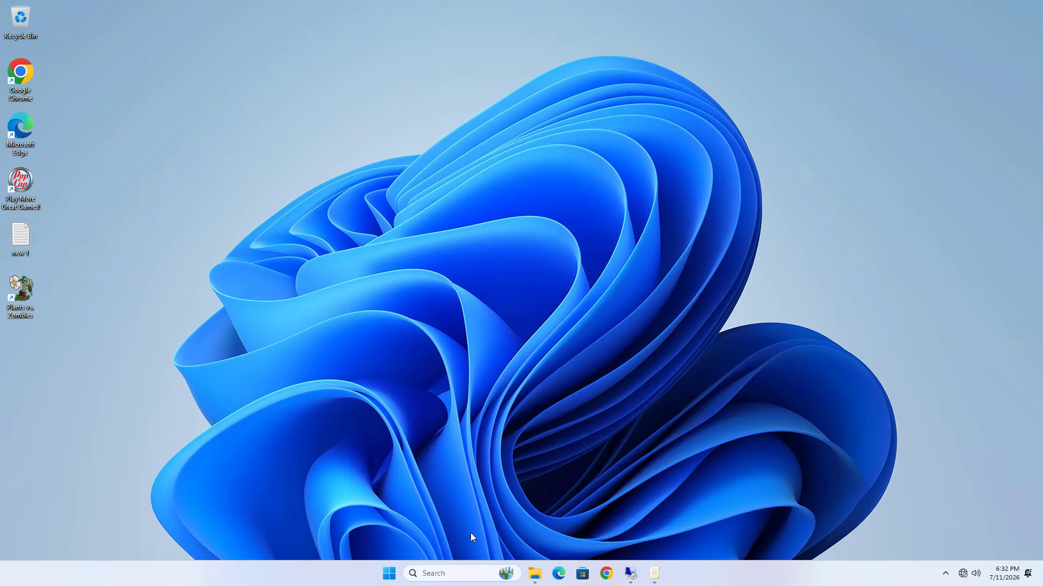
# Step: Open Control Panel with large icons and show the Windows Credentials in Credential Manager
pyautogui.click(448, 571)
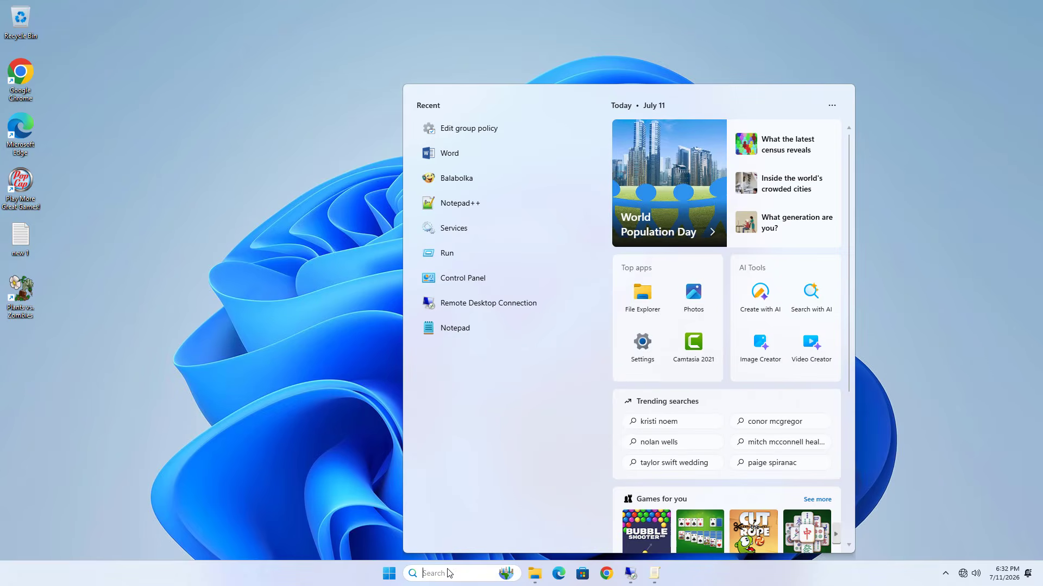
pyautogui.click(481, 279)
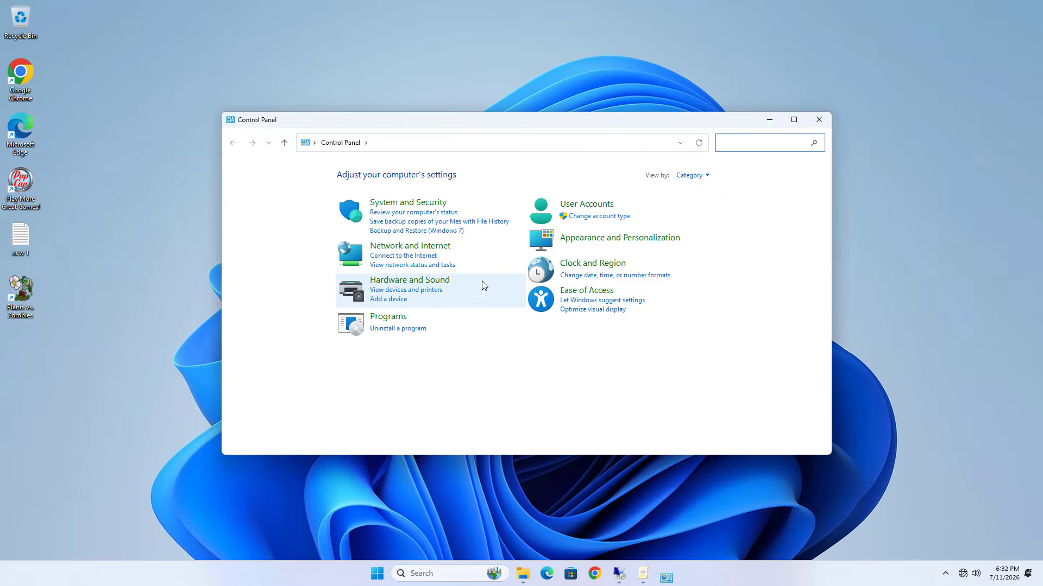
pyautogui.click(691, 175)
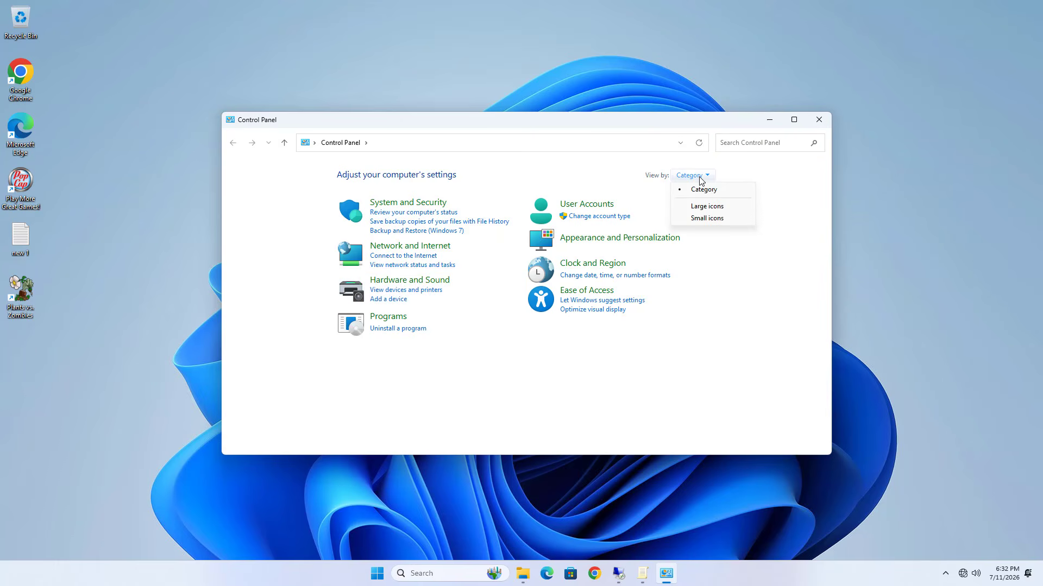
pyautogui.click(708, 207)
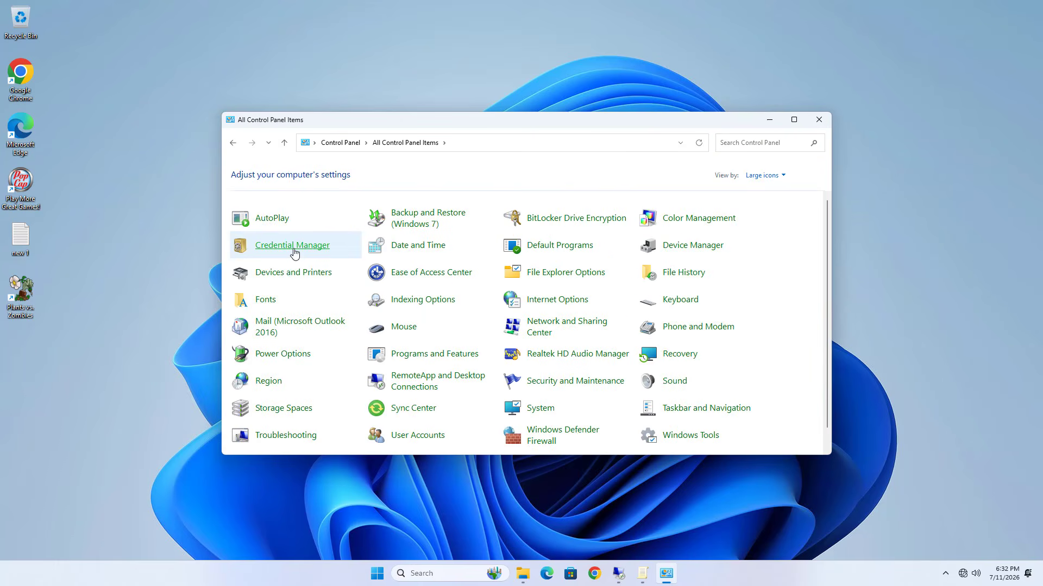
pyautogui.click(293, 248)
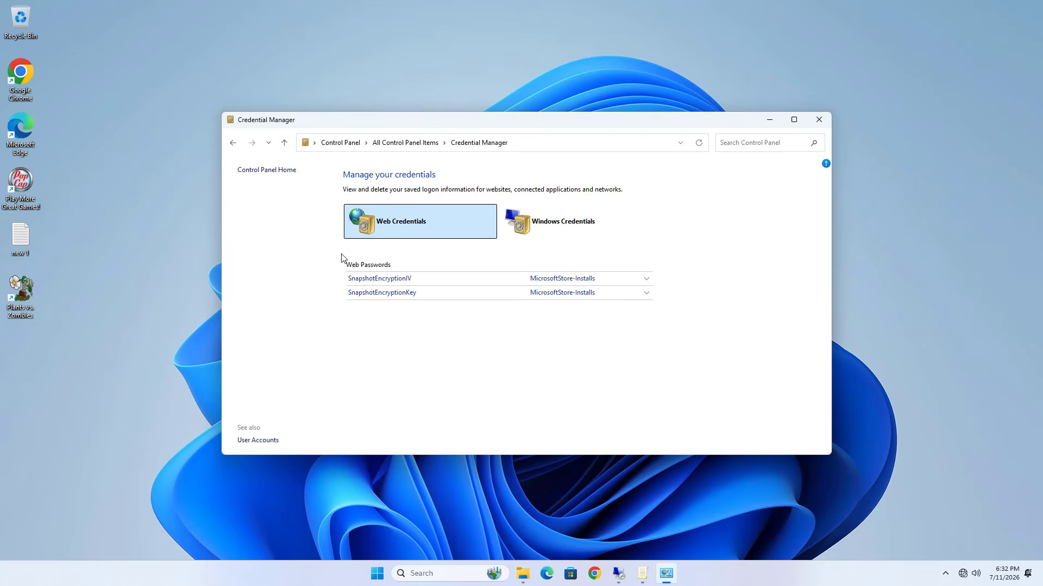
pyautogui.click(546, 230)
# Step: Add a Windows credential for DESKTOP-01 with user name Guest and a blank password, and expand its details
pyautogui.click(594, 278)
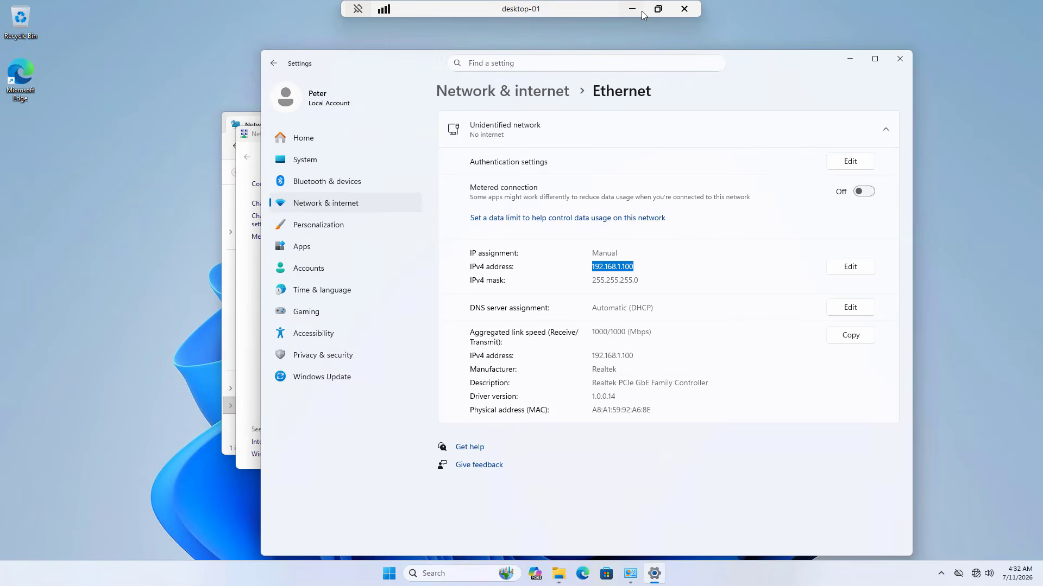
pyautogui.click(633, 11)
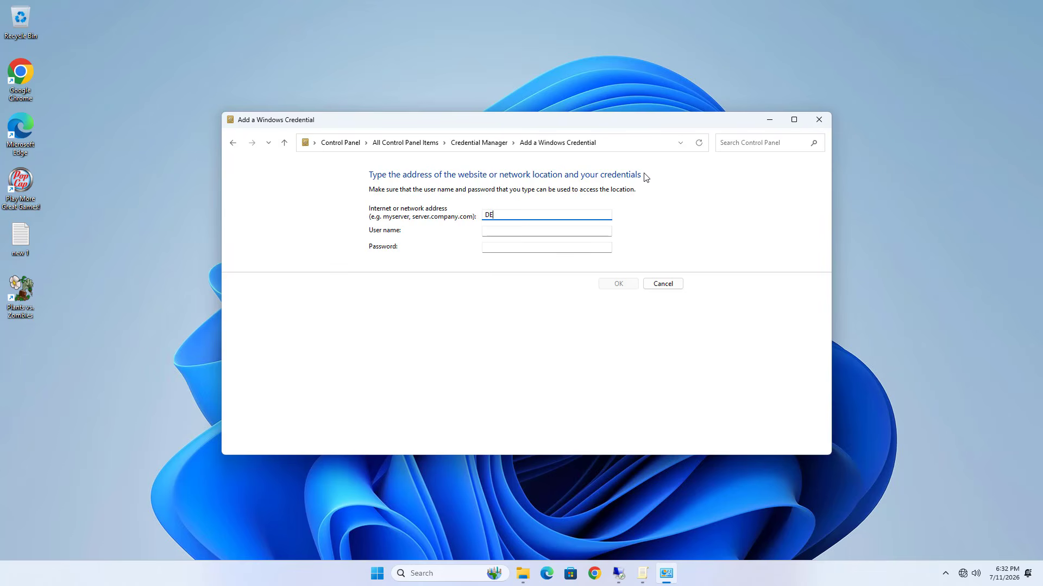
pyautogui.click(555, 233)
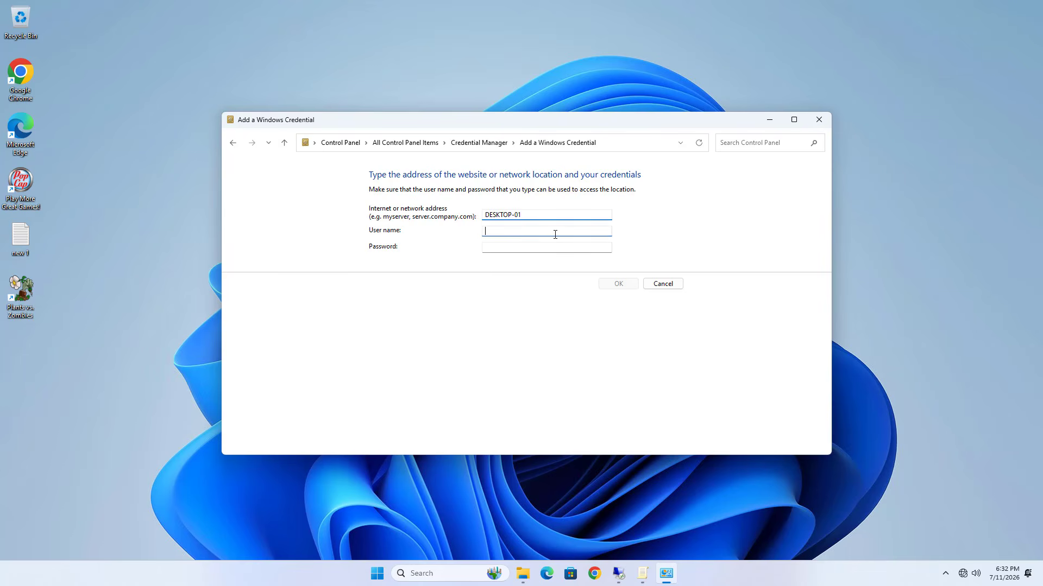
pyautogui.write('Guest')
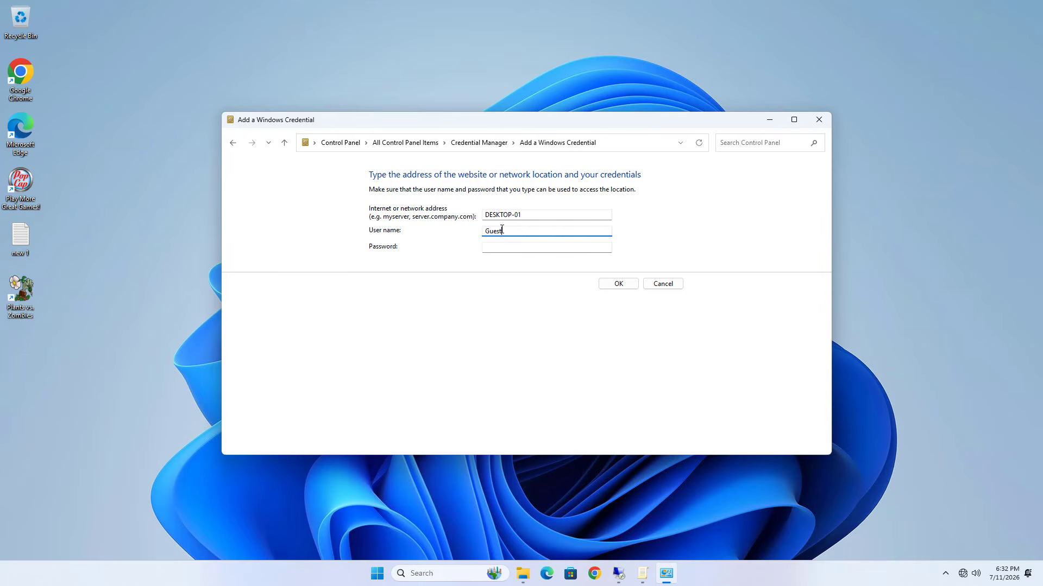
pyautogui.click(500, 247)
pyautogui.click(619, 284)
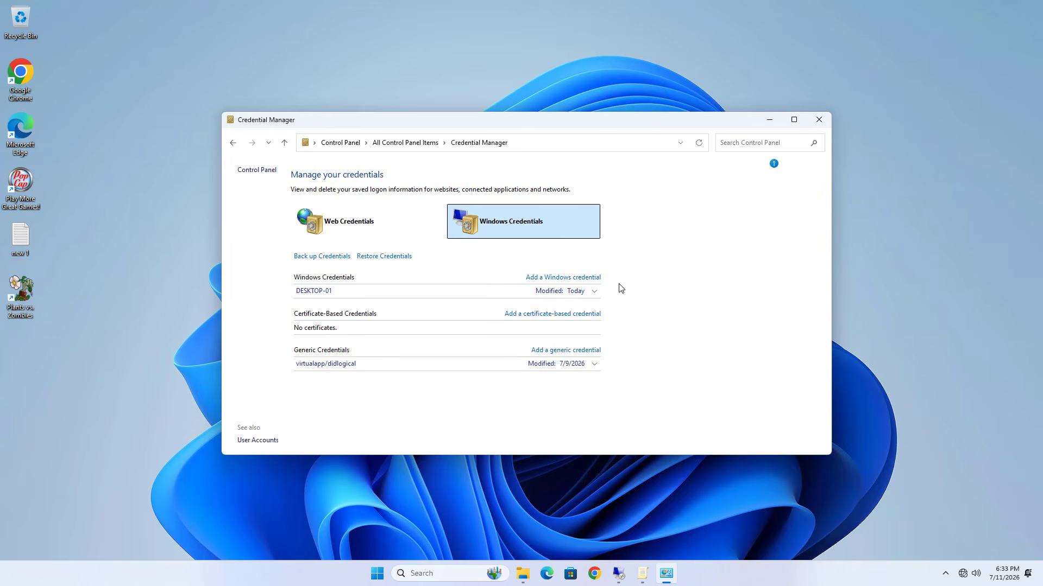
pyautogui.click(619, 290)
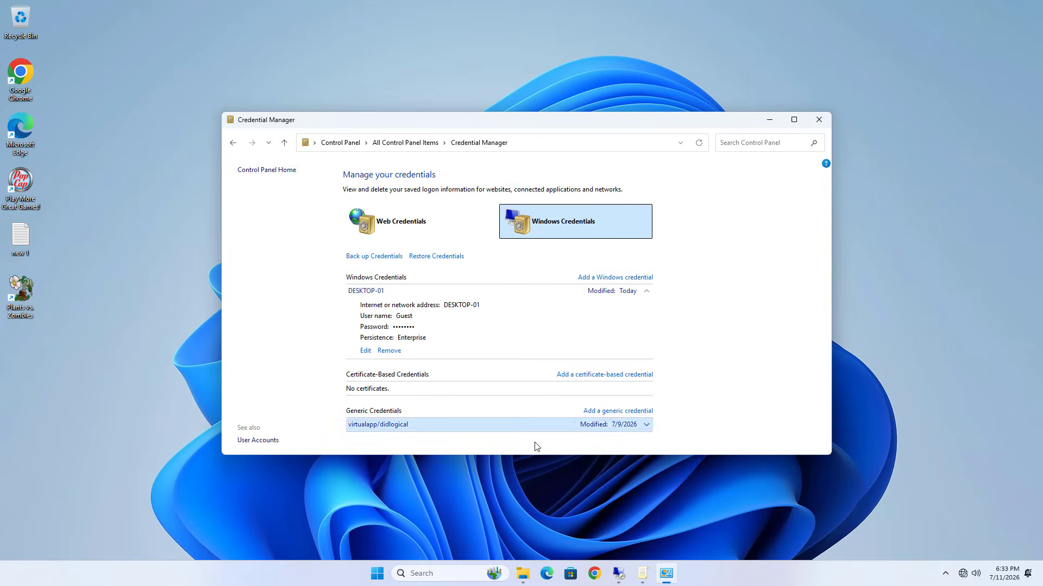
# Step: Switch to File Explorer and open the shared Test folder on DESKTOP-01
pyautogui.click(523, 574)
pyautogui.doubleClick(431, 182)
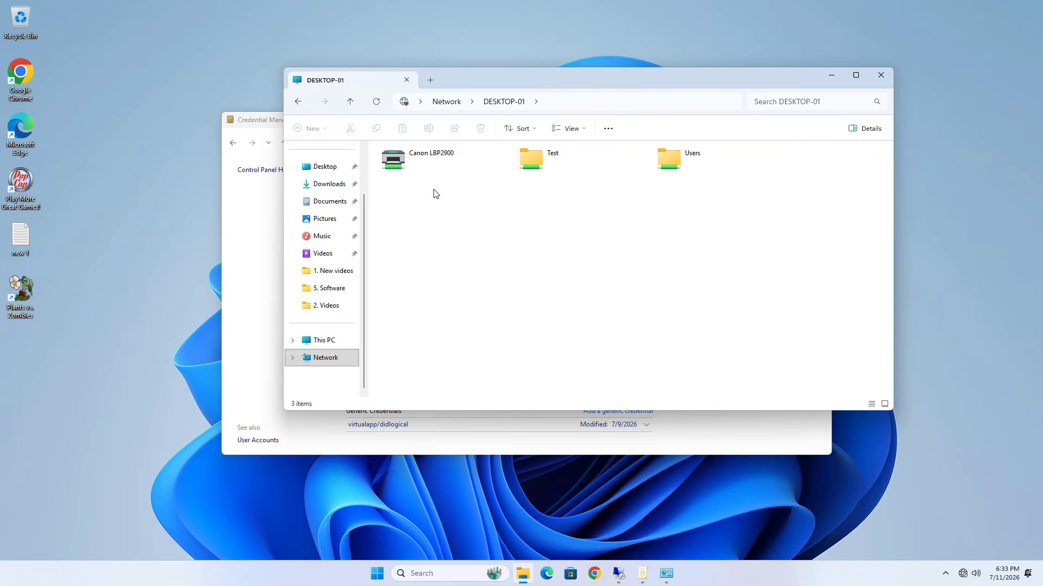
pyautogui.click(542, 167)
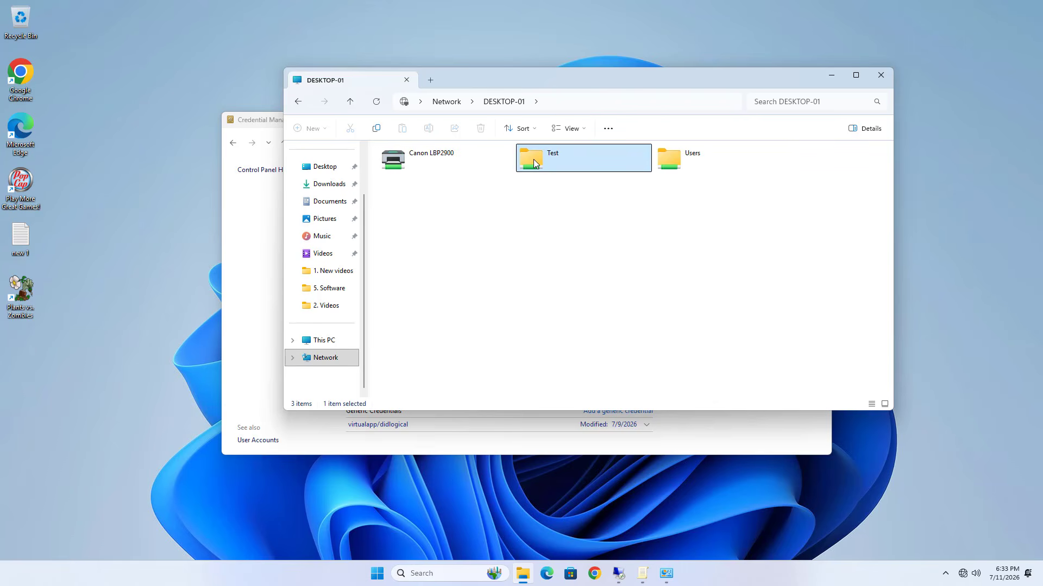
pyautogui.doubleClick(534, 160)
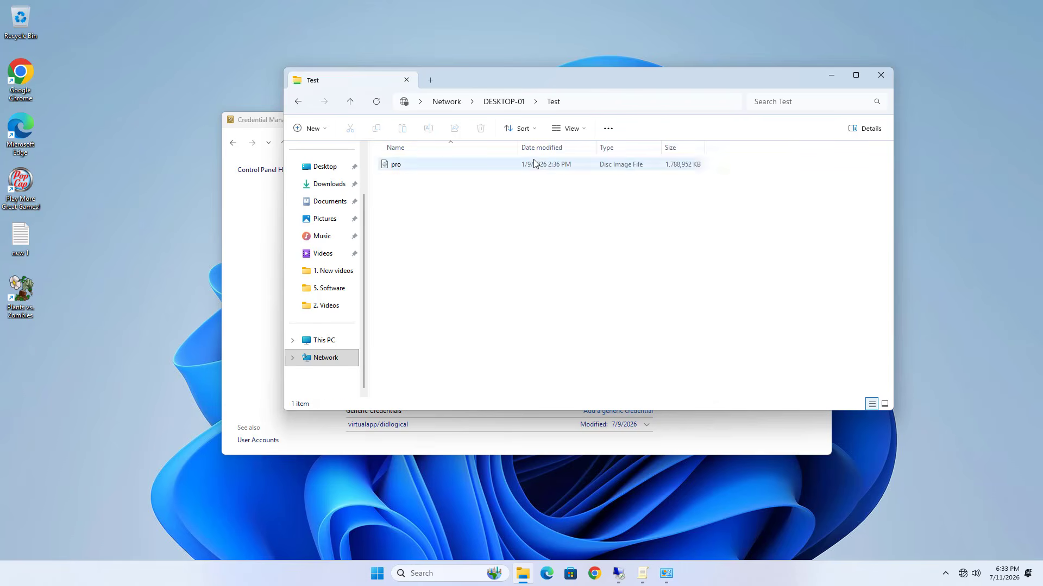
# Step: Copy the disc image file pro from the shared Test folder to the local desktop
pyautogui.click(426, 169)
pyautogui.rightClick(427, 170)
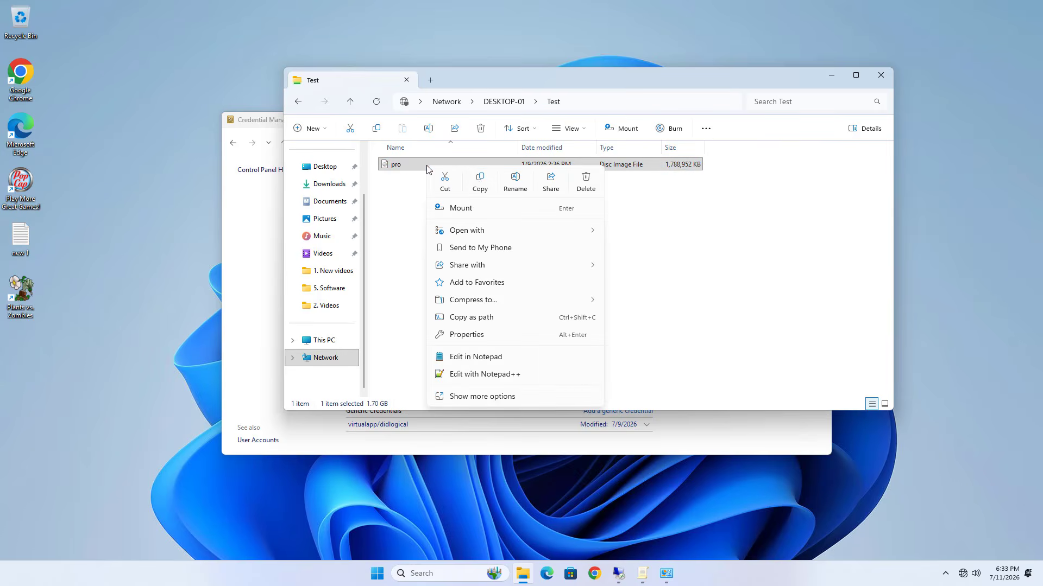
pyautogui.click(478, 182)
pyautogui.rightClick(123, 204)
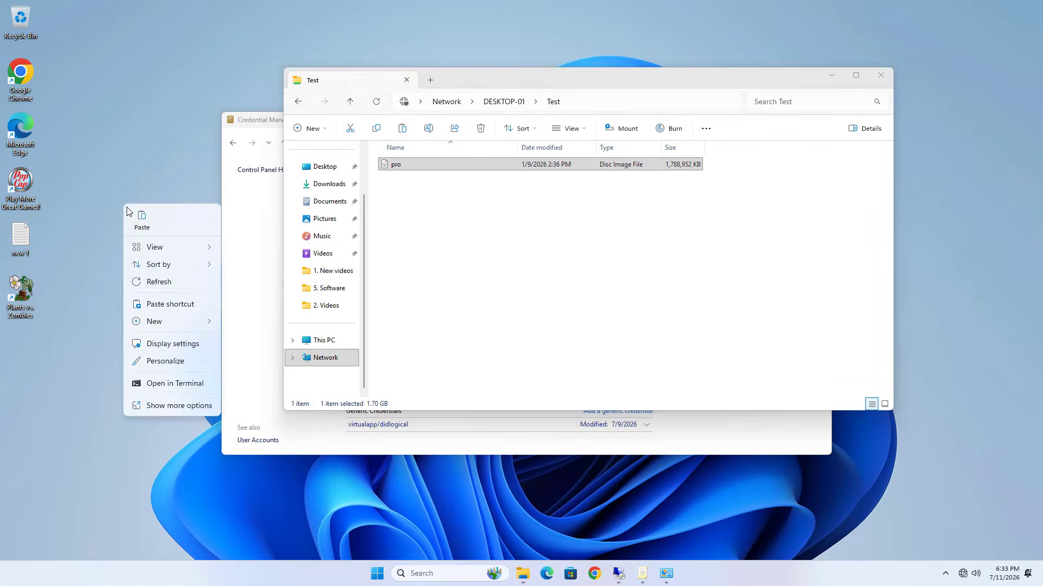
pyautogui.click(145, 219)
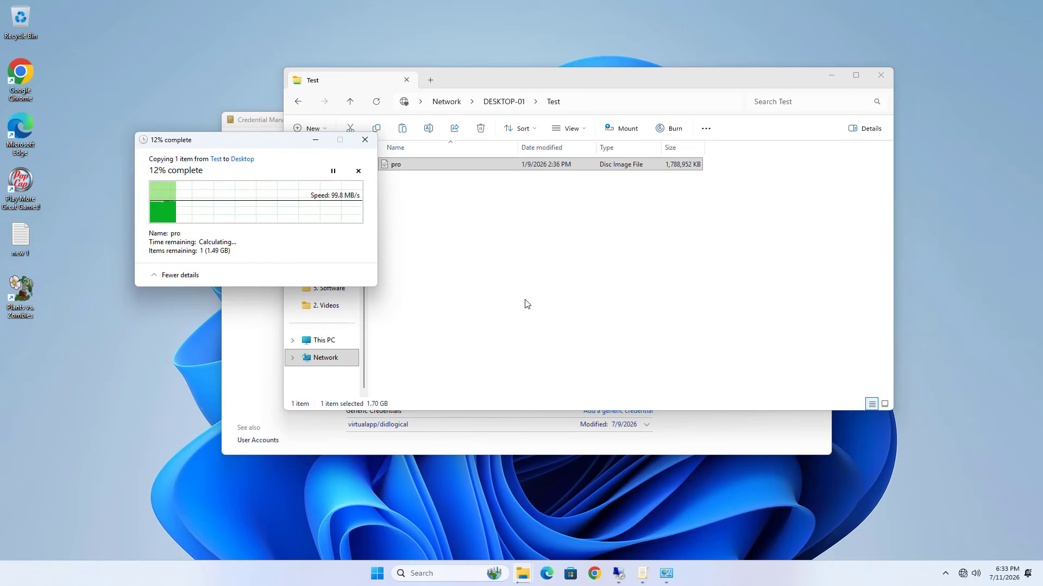